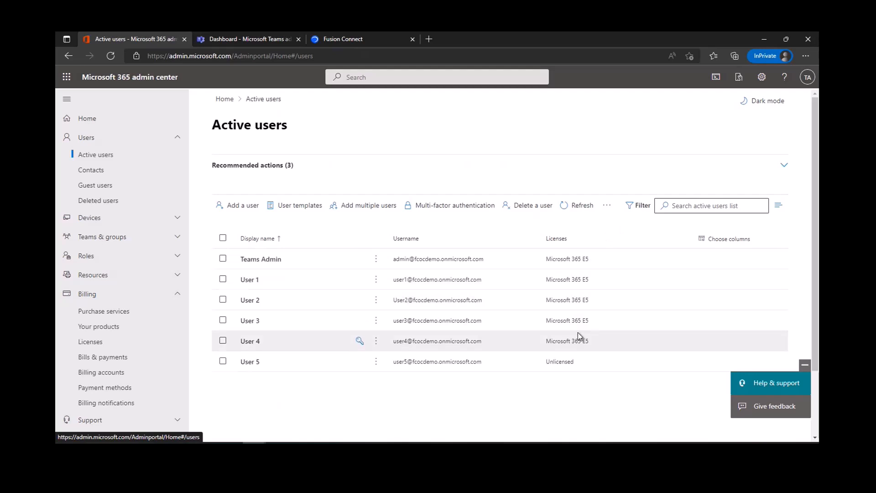
- Switch from the Active users list to the Microsoft Teams admin center dashboard
click(242, 38)
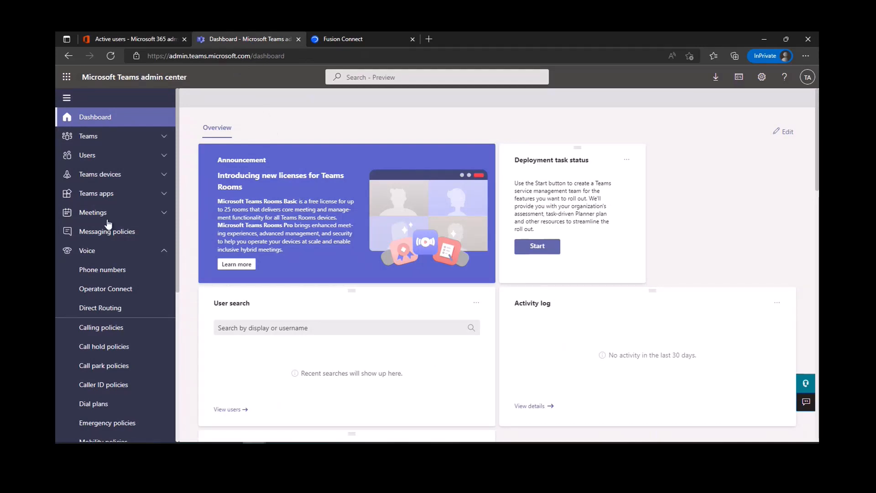
- Open Fusion Connect's Operator Connect setup page from the All operators list
click(126, 294)
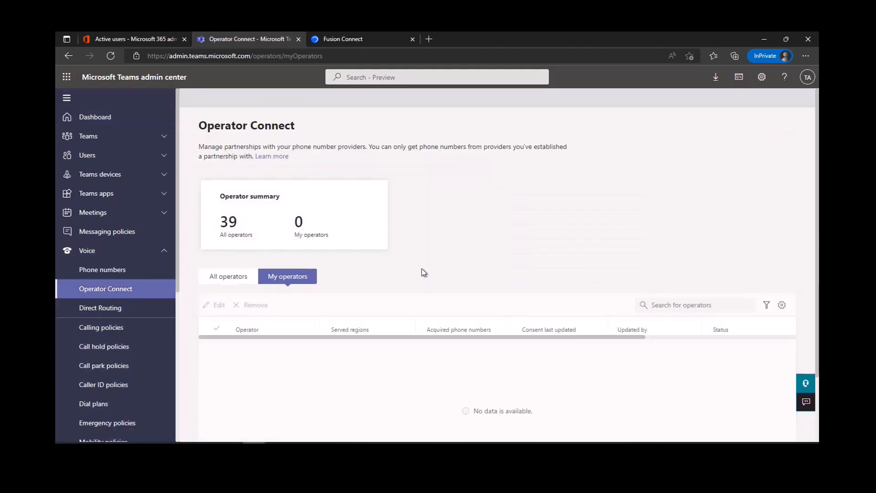
click(228, 276)
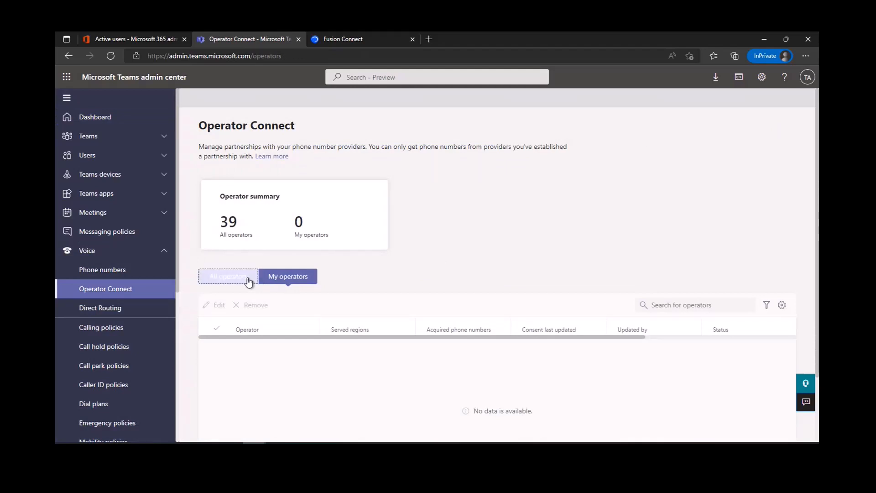
scroll(404, 274, down, 7)
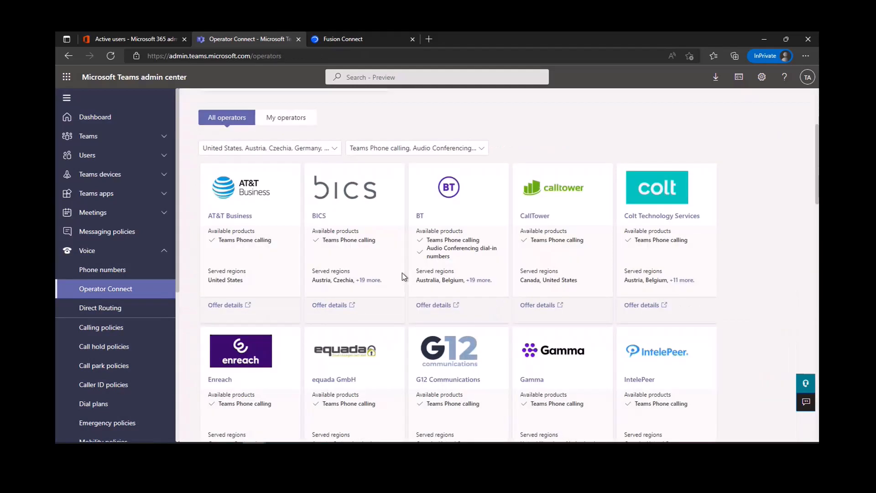
click(258, 236)
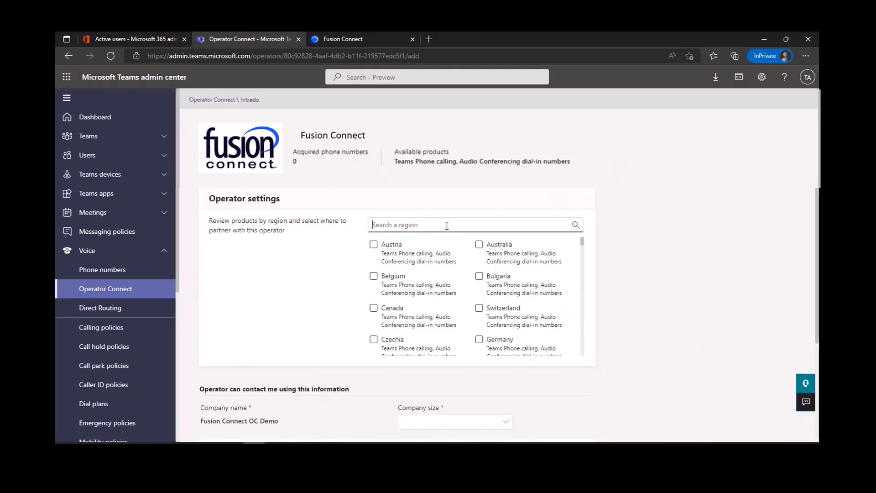
- Choose United States as the service region and company size 5 to 9 people
click(446, 226)
text(united)
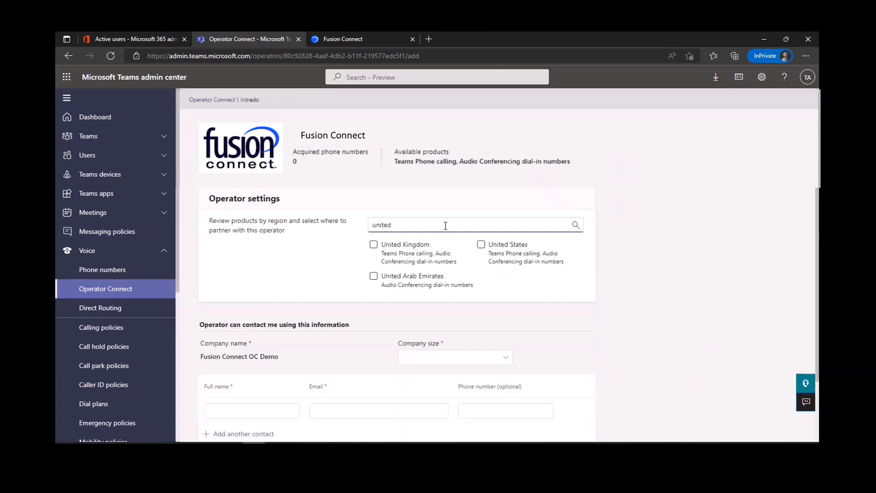
click(482, 246)
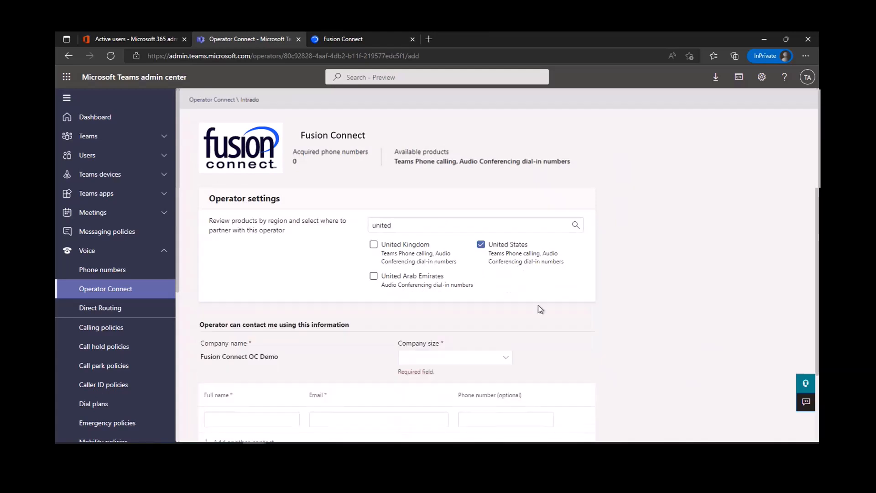
scroll(488, 362, down, 1)
click(504, 306)
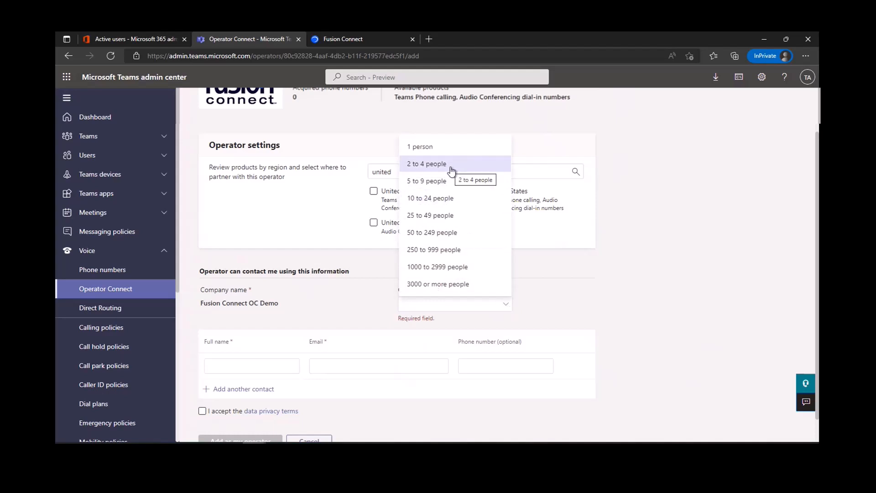
click(451, 181)
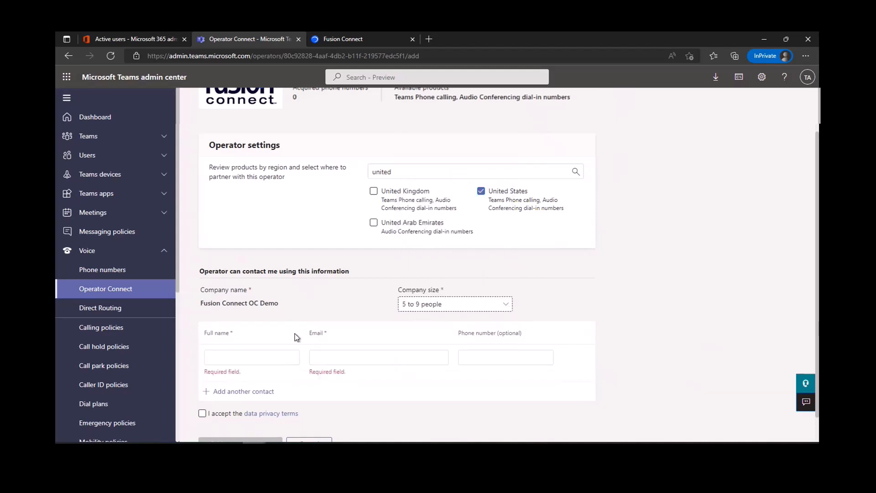
- Fill in the contact name 'Teams Admin', the contact's e-mail and phone number
click(268, 356)
text(Teams )
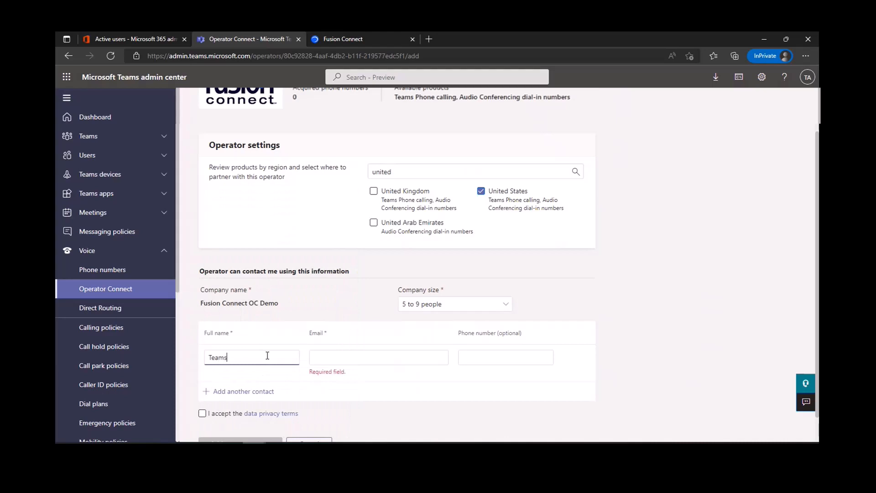
text(Admin)
key(alt+Tab)
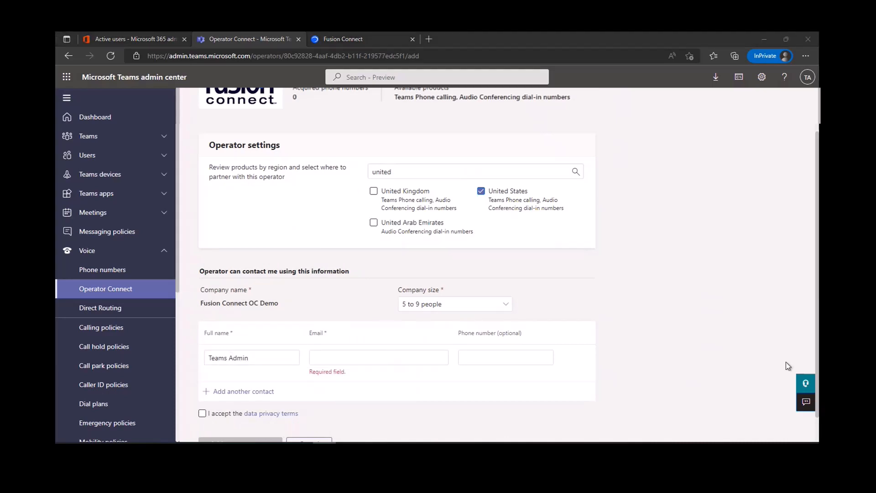
click(363, 358)
key(ctrl+v)
click(524, 361)
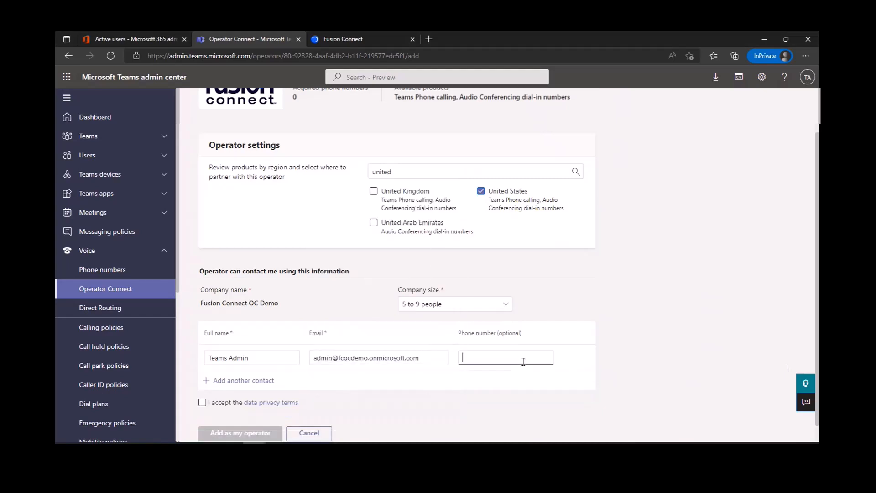
- Accept the data privacy terms, add Fusion Connect as the operator and continue to its website
scroll(517, 370, down, 1)
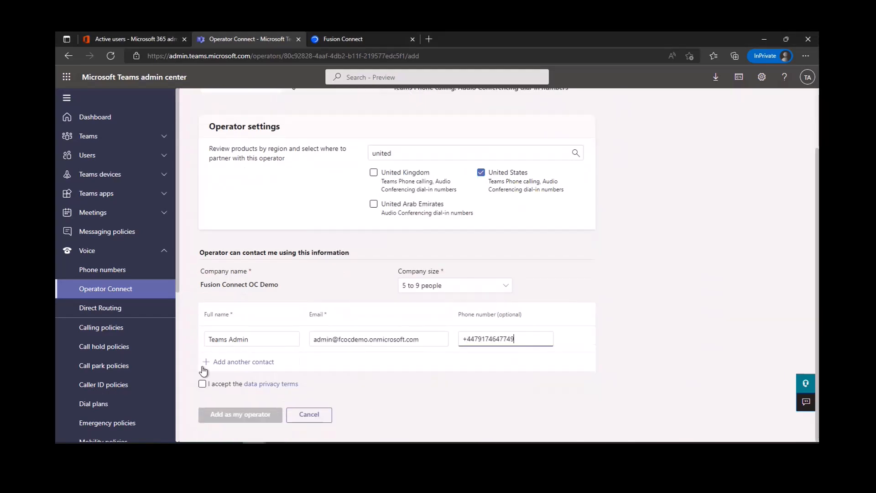
click(202, 386)
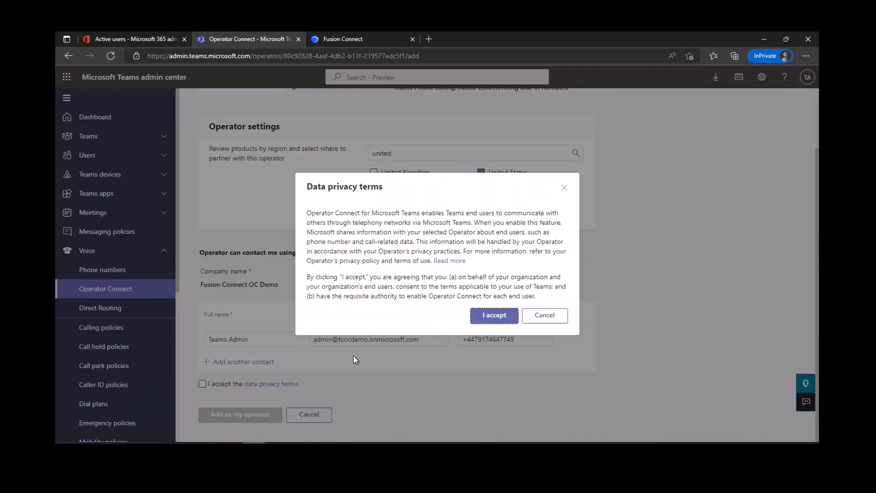
click(495, 316)
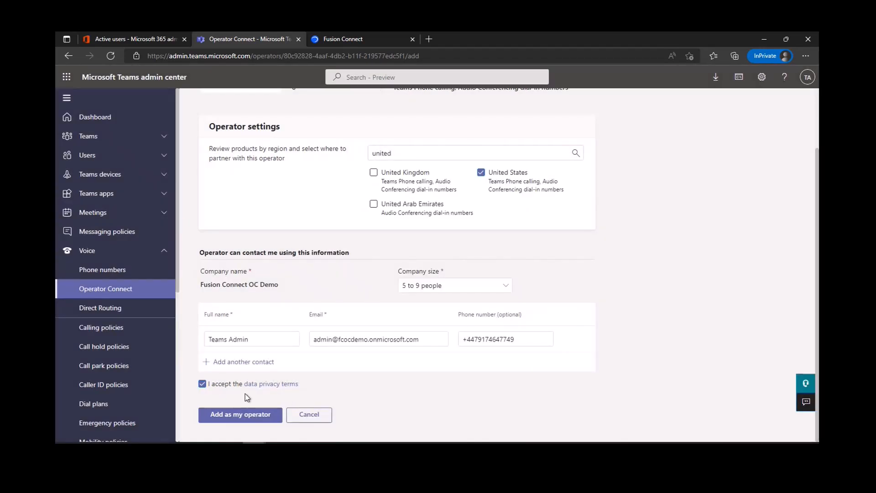
click(262, 424)
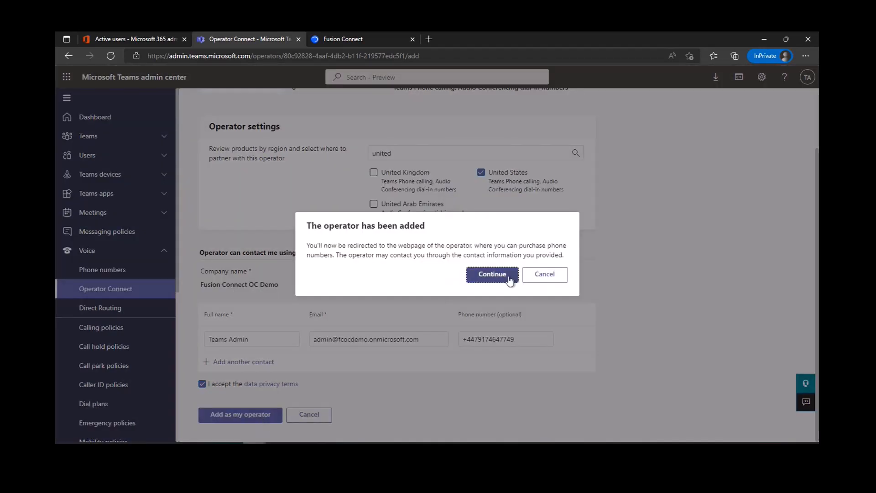
click(492, 275)
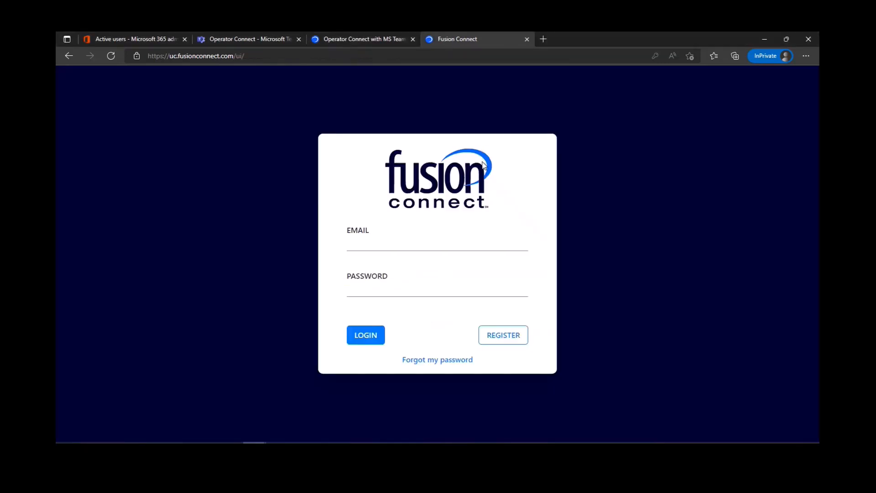
- Start a Fusion Connect registration for company 'OC Demo Example' with first name Teams, last name Admin
click(503, 335)
click(314, 174)
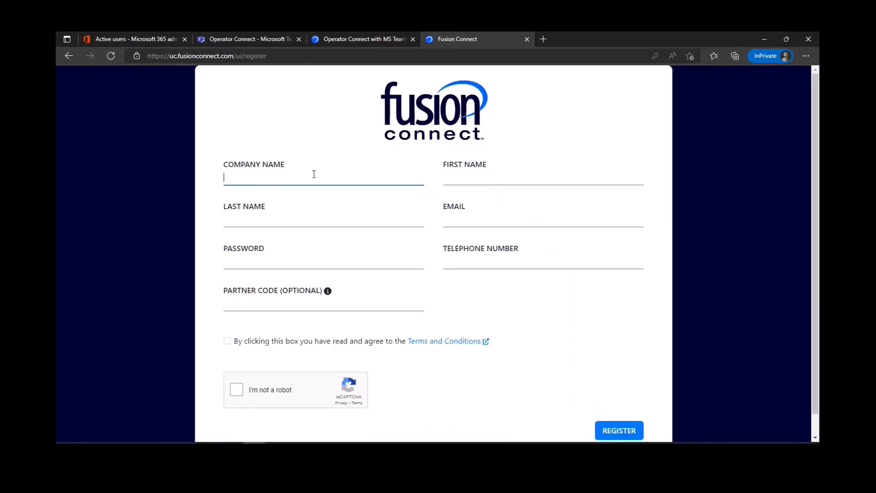
text(OC Demo Example)
key(Tab)
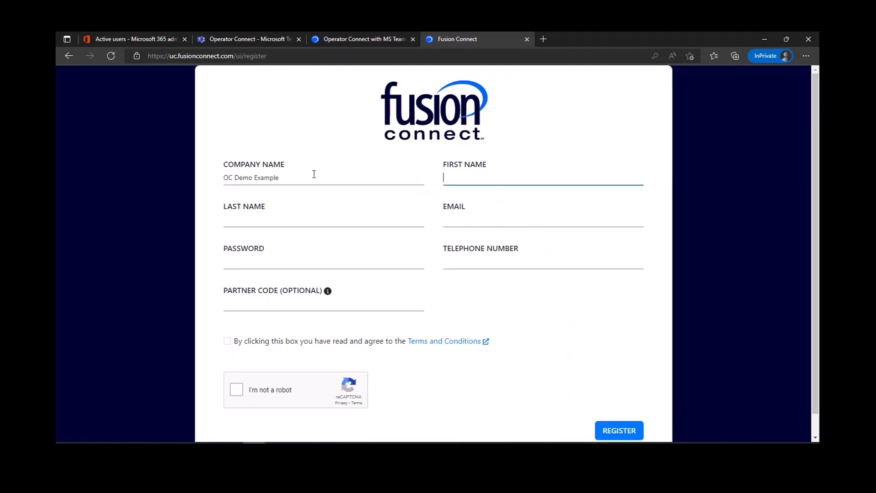
text(Teams)
key(Tab)
text(Admin)
key(Tab)
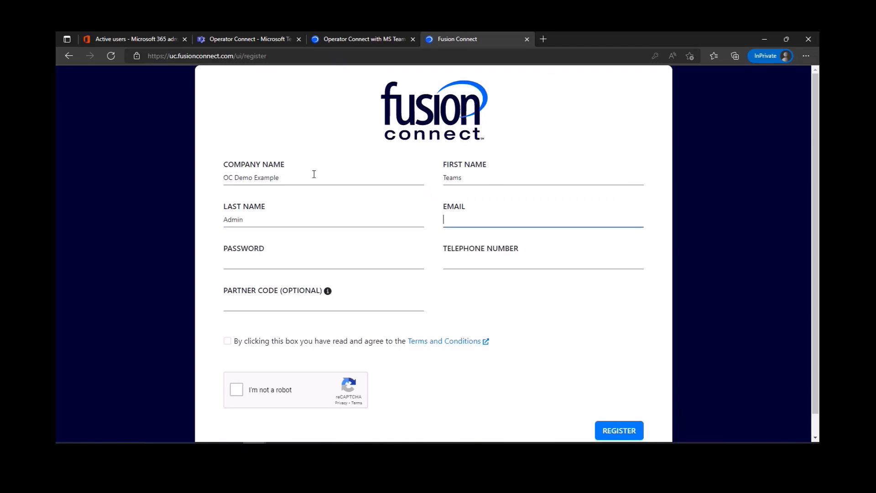
- Fill in the account e-mail, password and telephone number
key(alt+Tab)
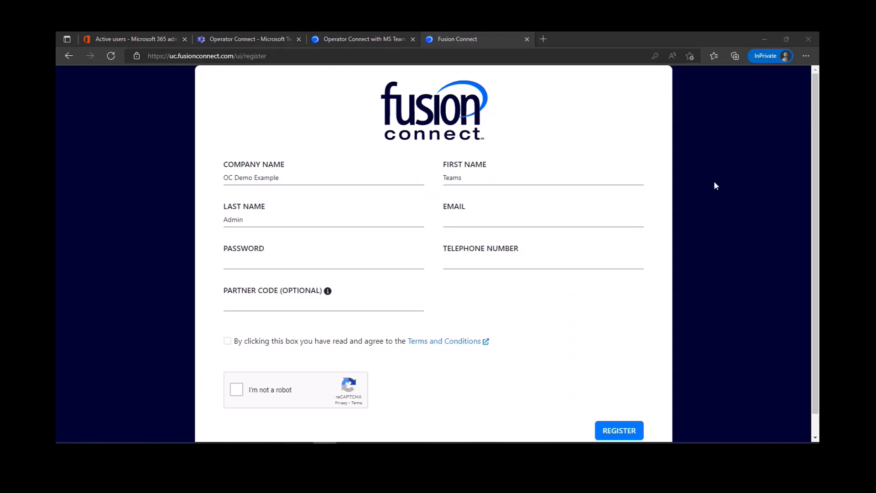
click(528, 218)
key(ctrl+v)
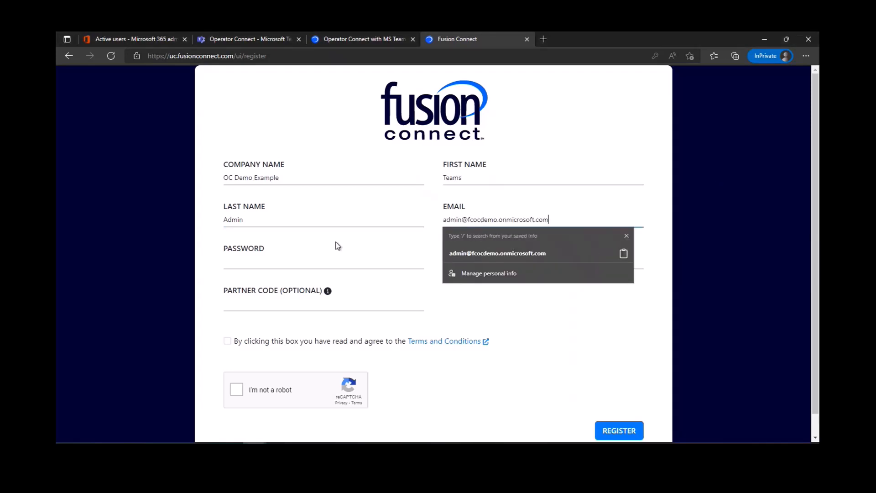
click(298, 257)
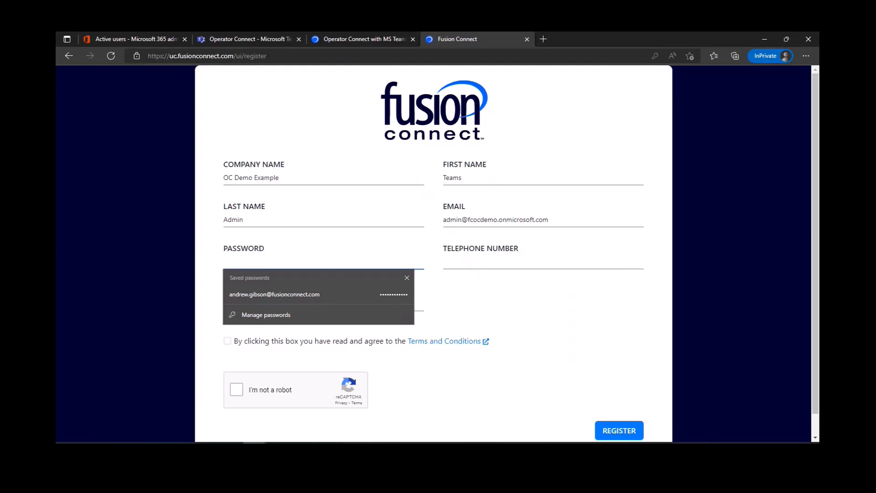
key(alt+Tab)
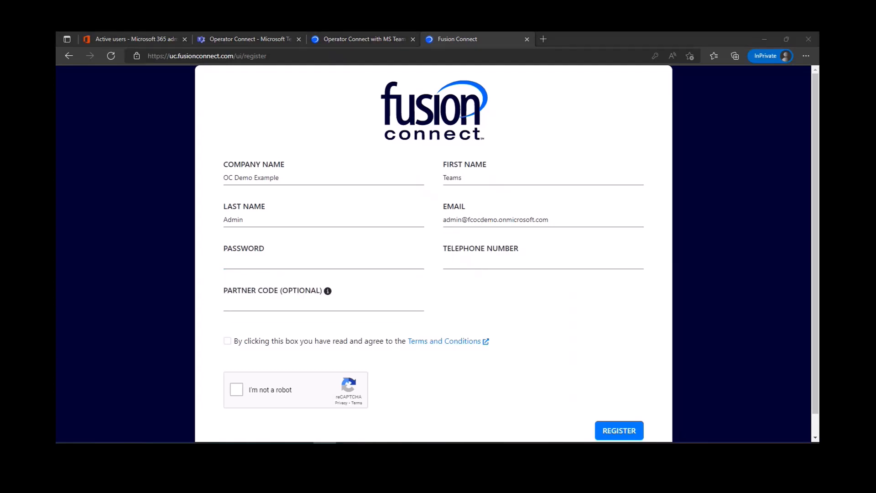
click(272, 260)
key(ctrl+v)
click(514, 258)
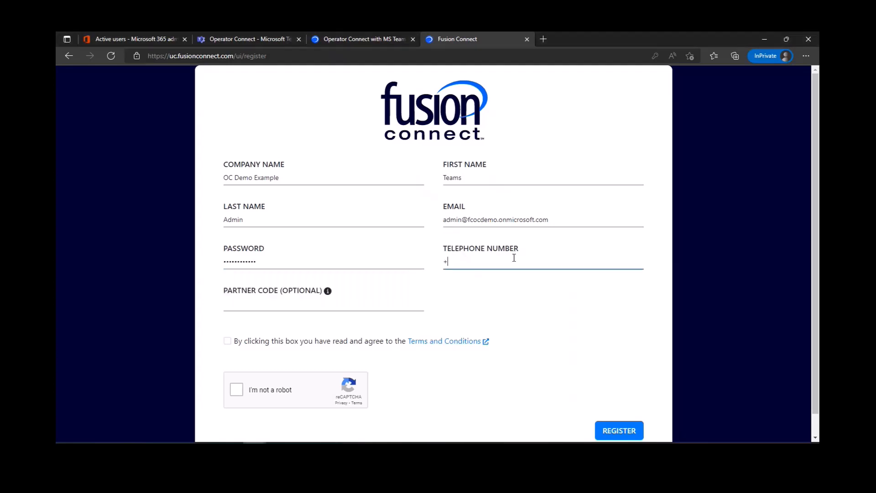
- Agree to the terms, pass the reCAPTCHA, submit the registration and return to the admin center
click(227, 341)
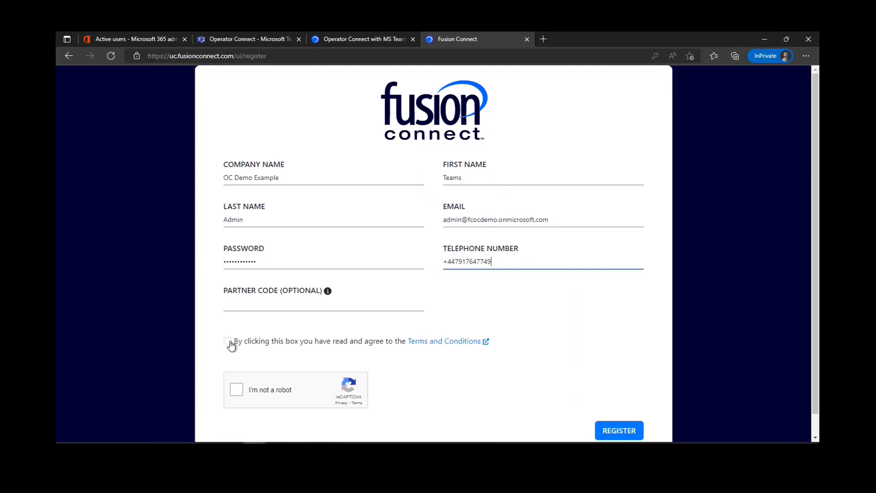
click(237, 389)
scroll(543, 345, down, 1)
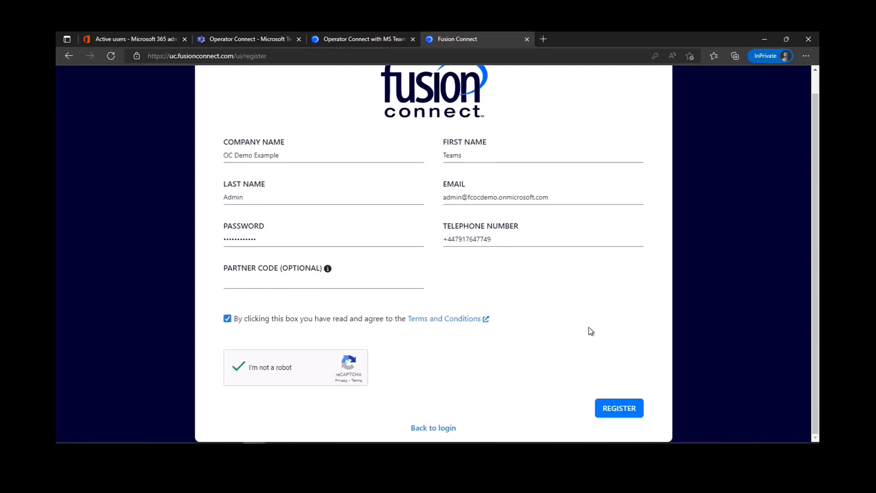
click(622, 409)
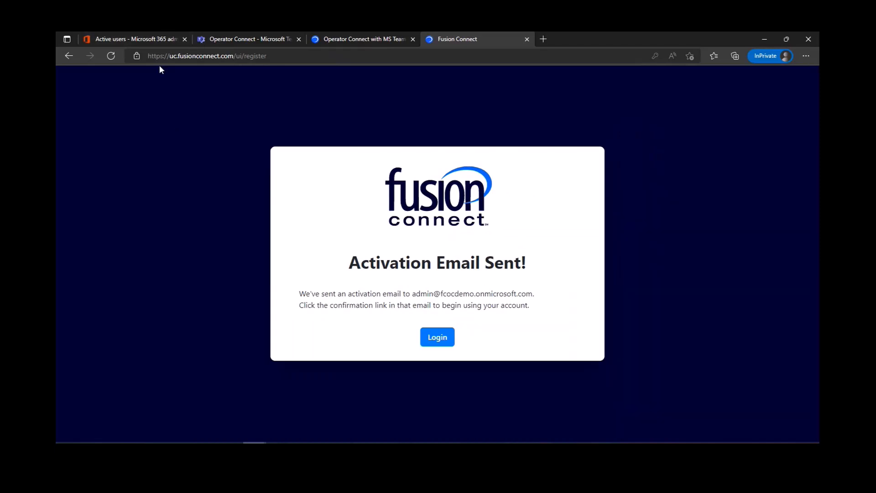
click(144, 32)
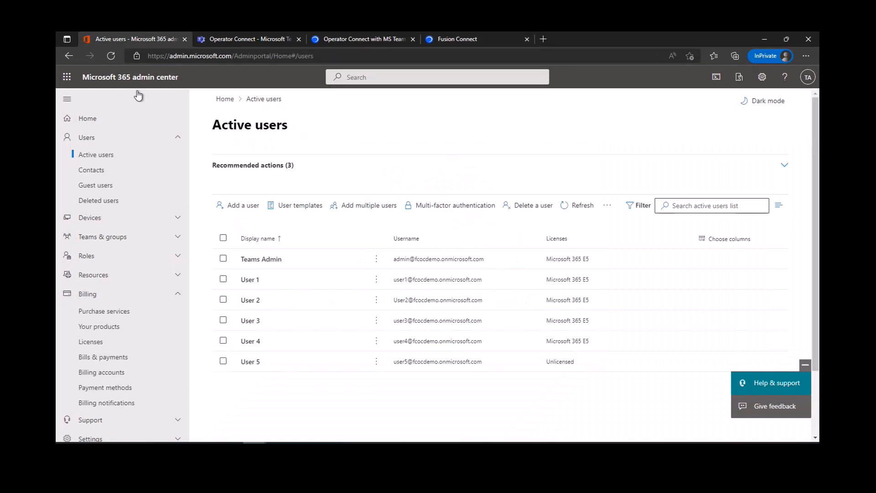
- Open the Fusion Connect registration email in Outlook and activate the TCAP account
click(67, 78)
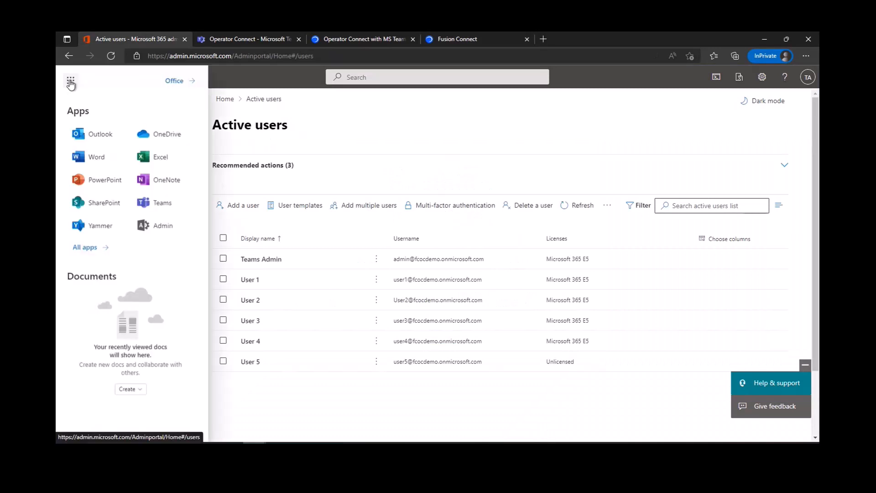
click(96, 134)
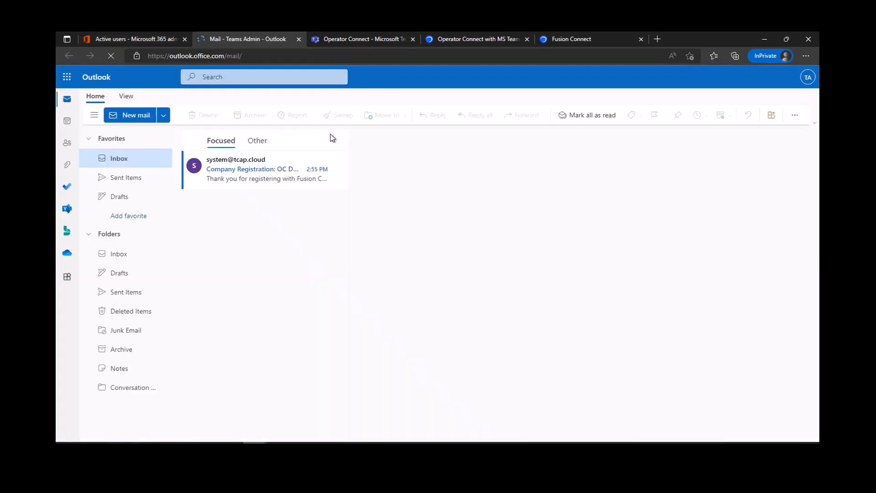
click(251, 174)
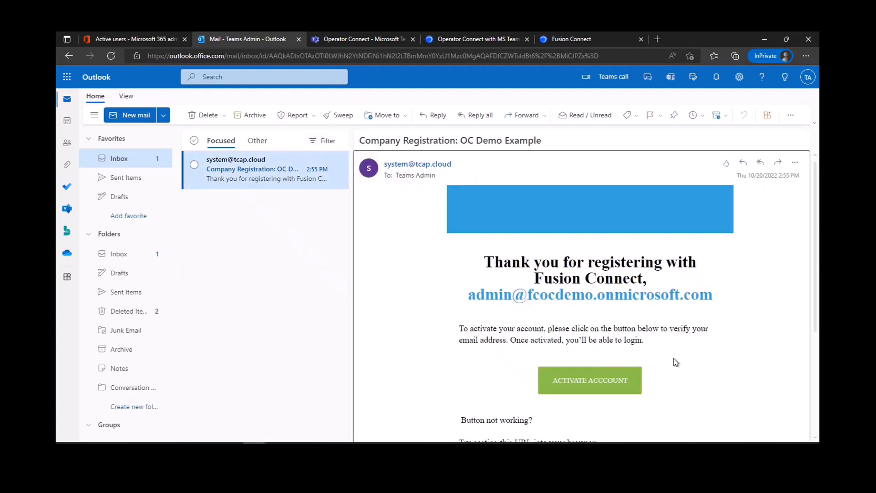
click(578, 377)
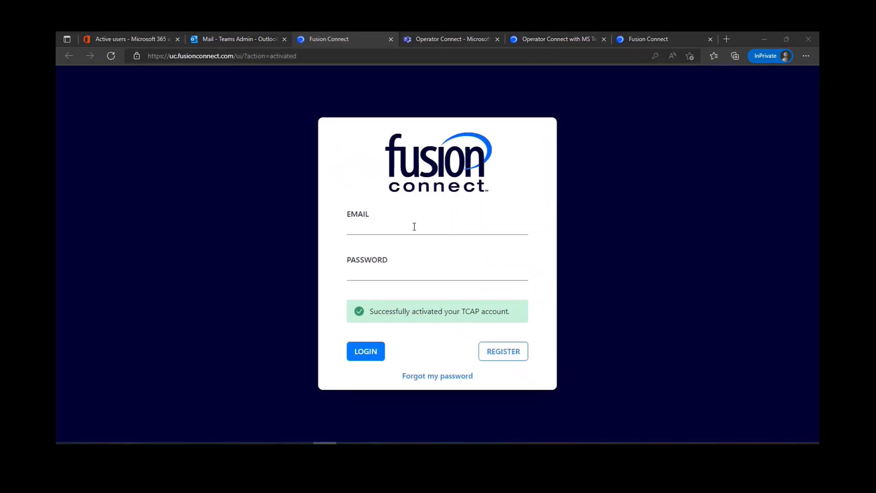
- Log in to the Fusion Connect portal with the saved admin e-mail and password
click(414, 227)
key(ctrl+v)
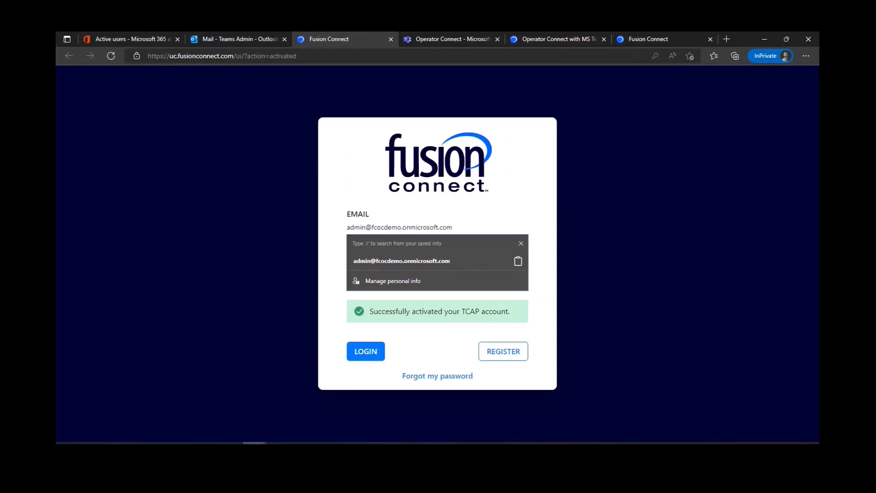
click(589, 245)
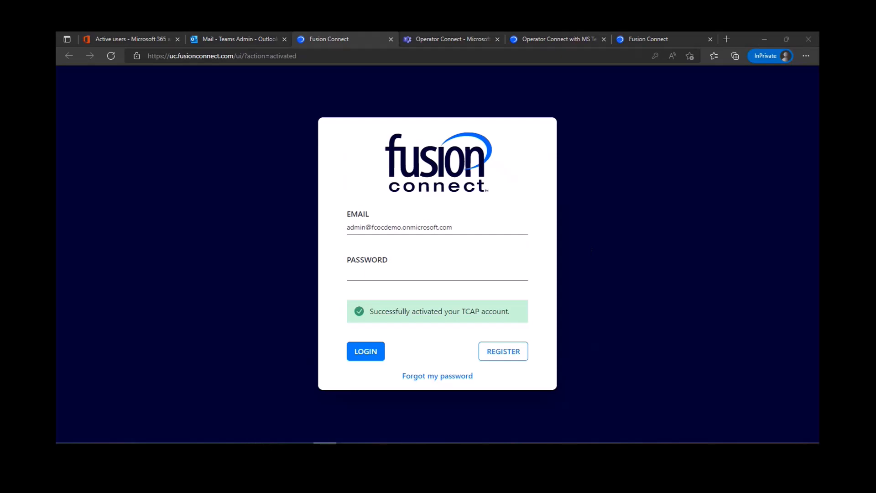
click(419, 270)
key(ctrl+v)
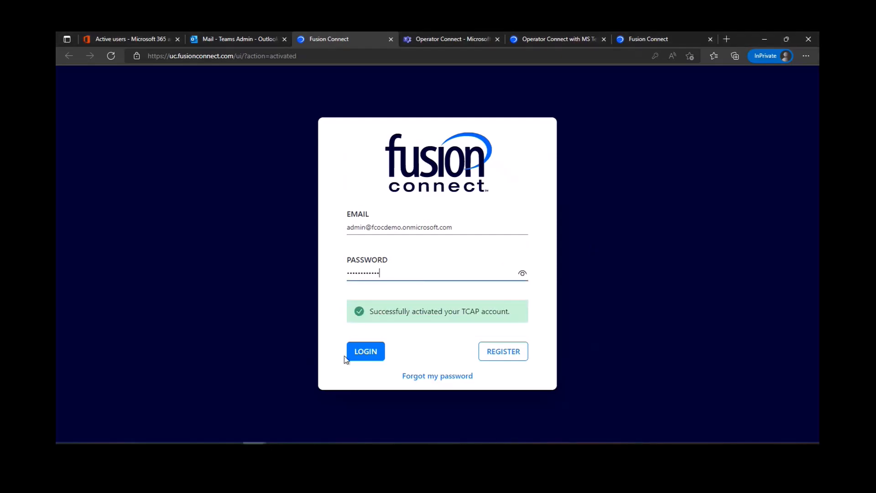
click(356, 357)
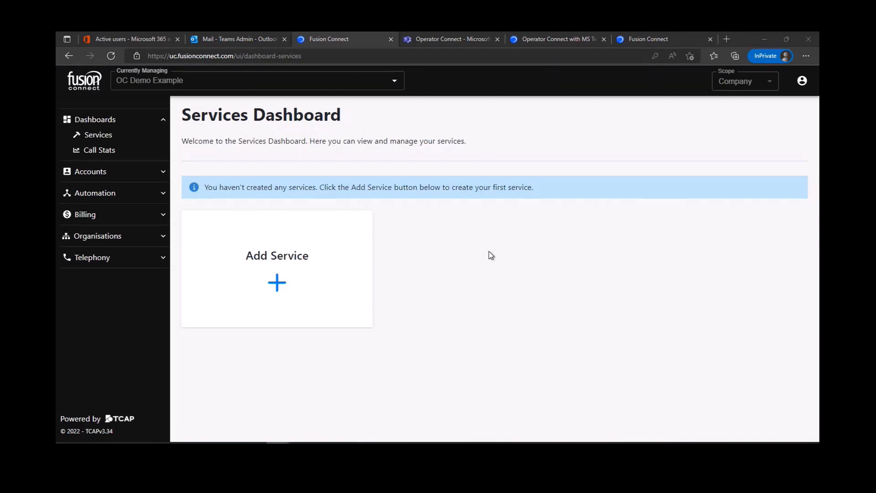
- Add the Operator Connect service and choose Provide Access from its options menu
click(296, 269)
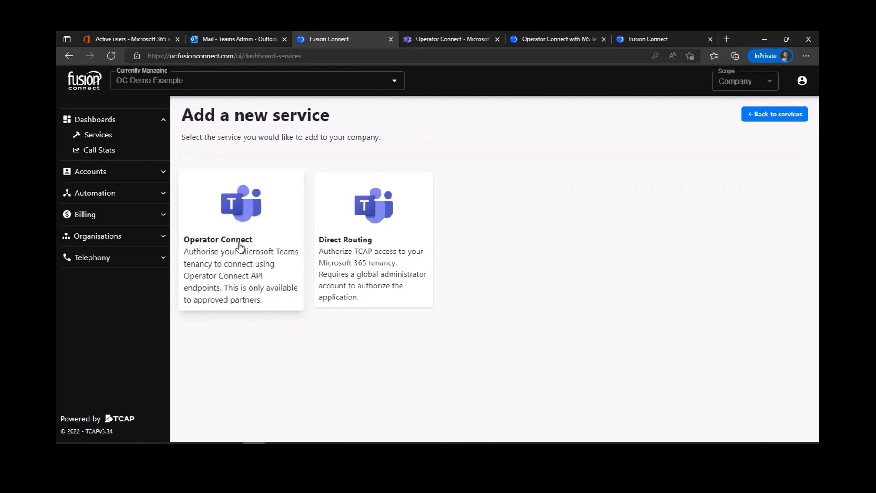
click(98, 136)
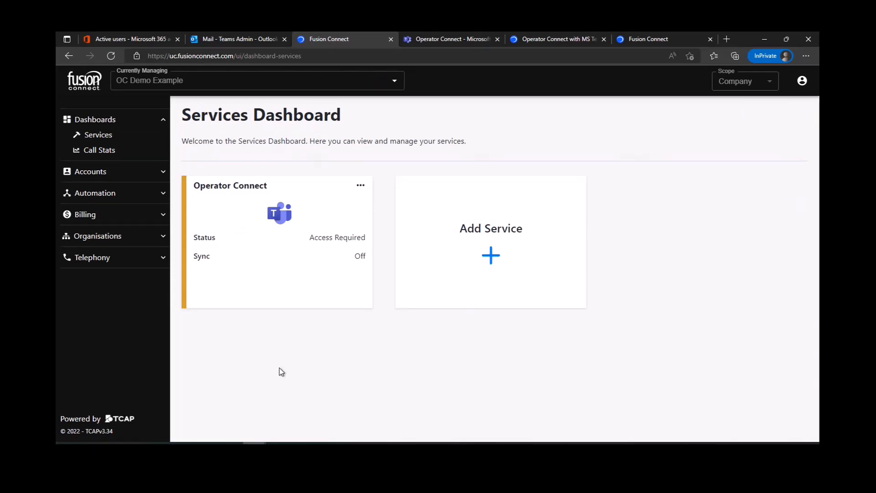
click(360, 186)
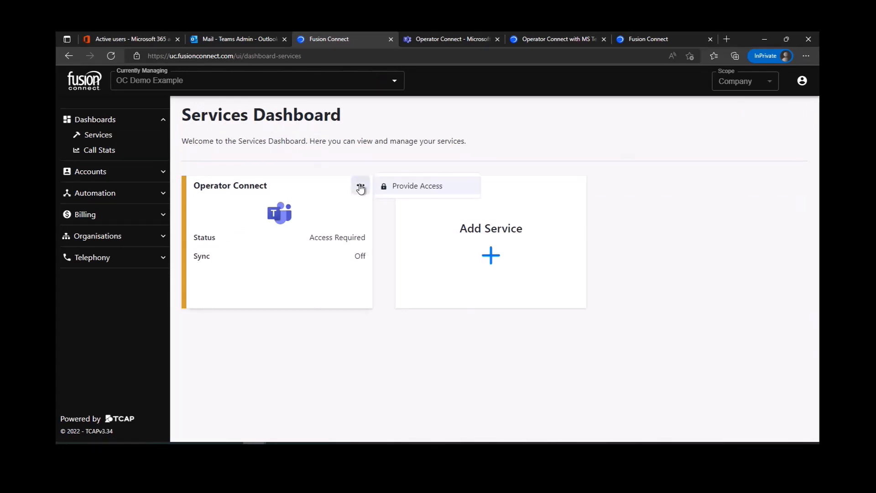
click(395, 187)
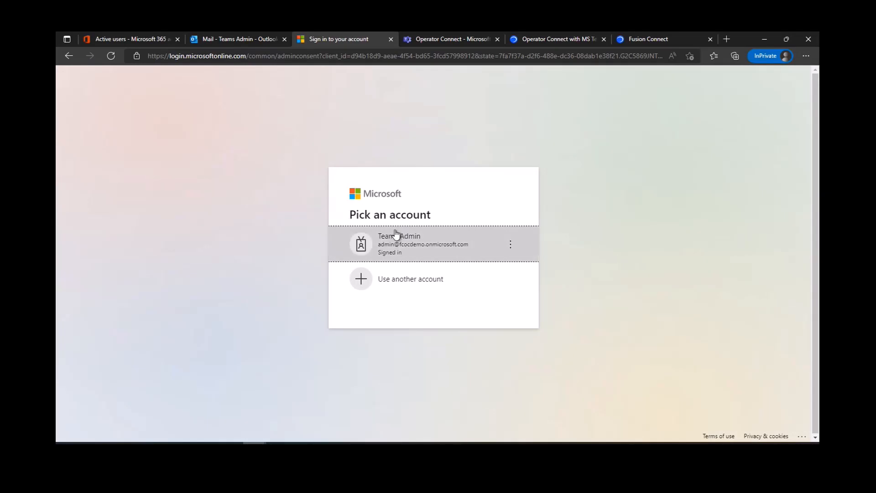
- Grant Fusion Connect's requested permissions using the Teams Admin account
click(430, 246)
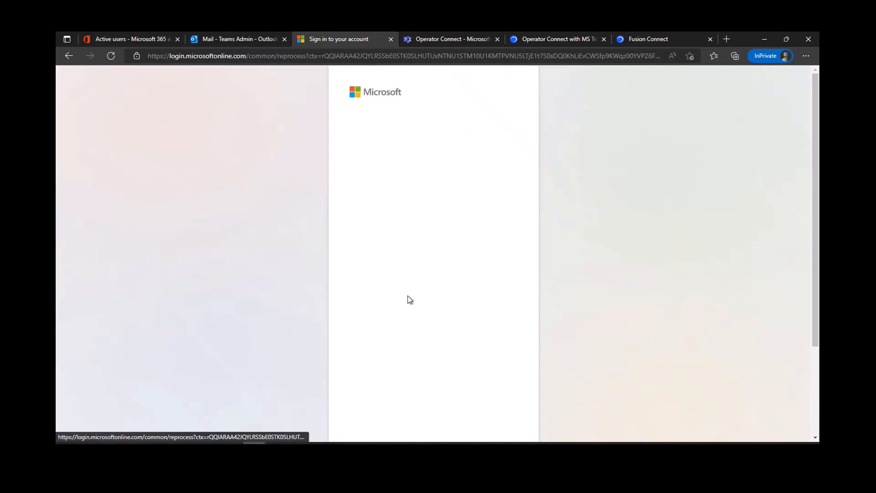
scroll(409, 300, down, 4)
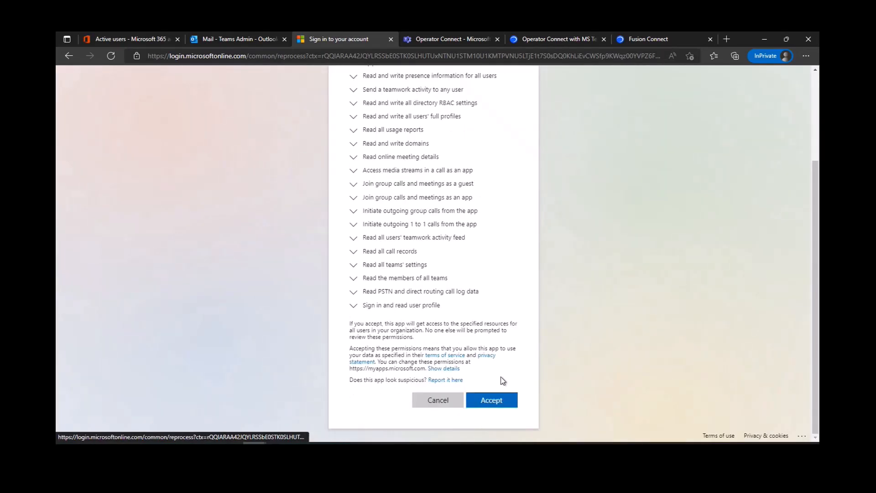
click(494, 404)
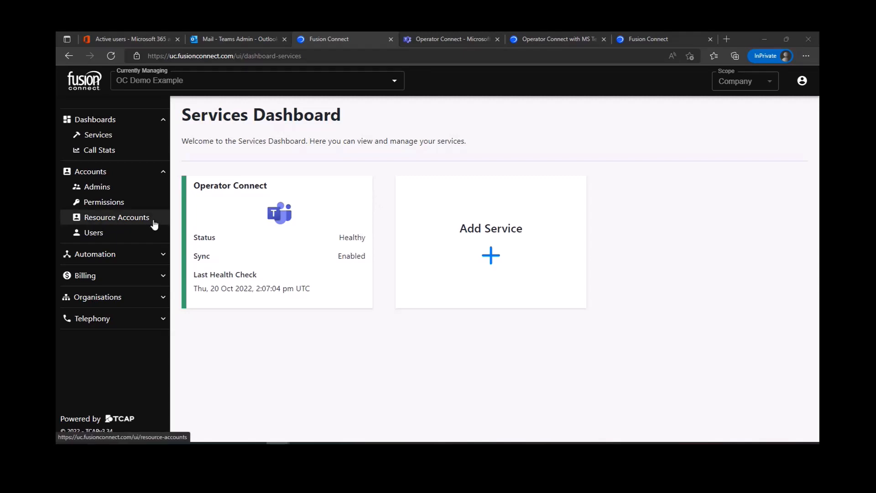
- Open the Users page under Accounts to review the synced Teams users
click(120, 238)
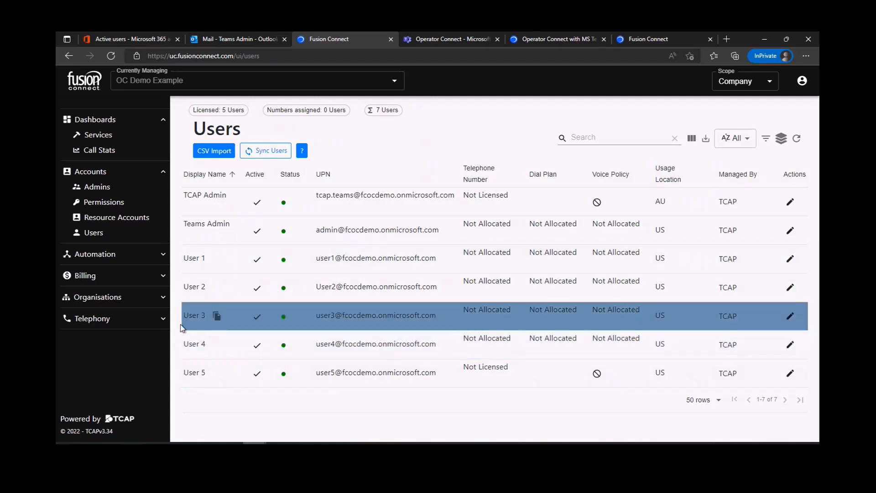
click(163, 320)
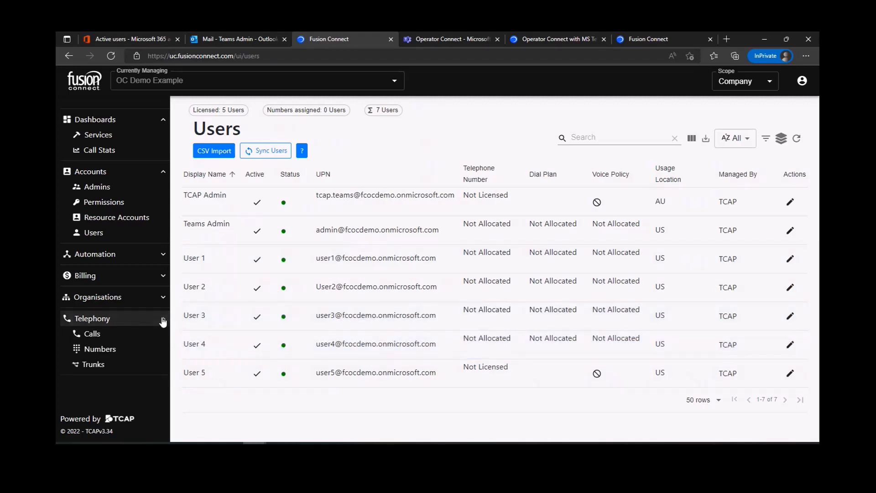
click(104, 350)
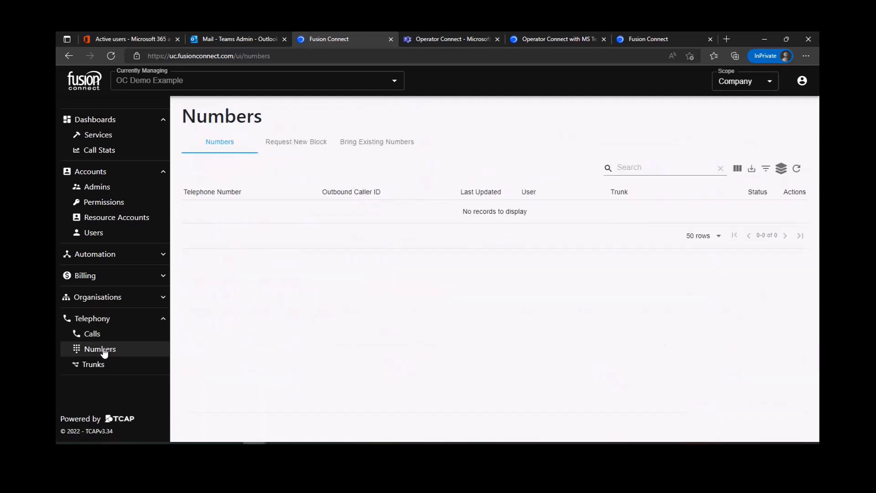
click(303, 146)
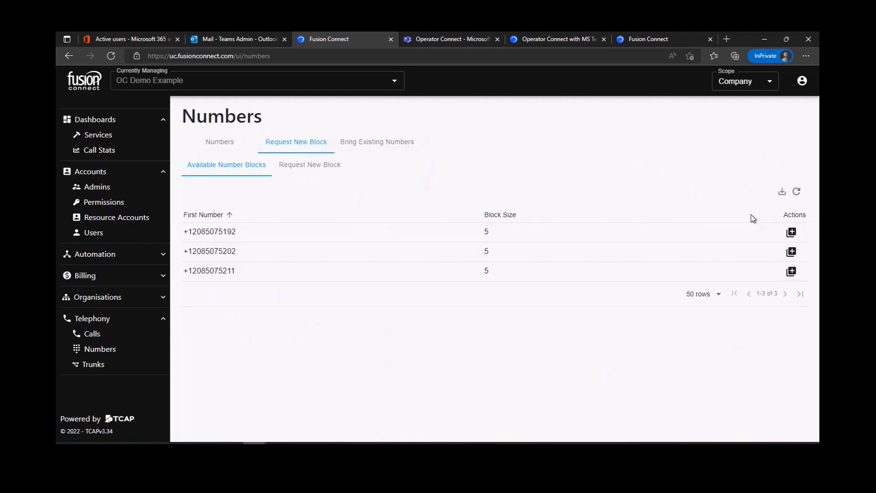
click(792, 233)
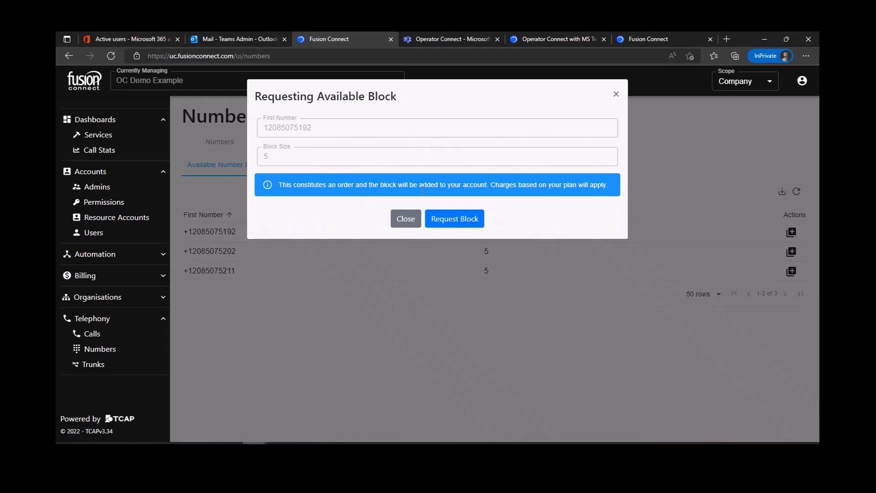
click(452, 218)
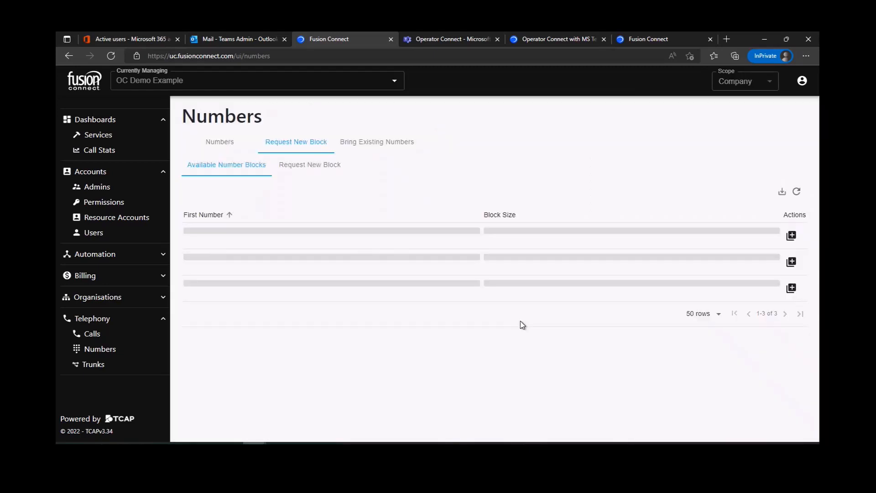
click(96, 233)
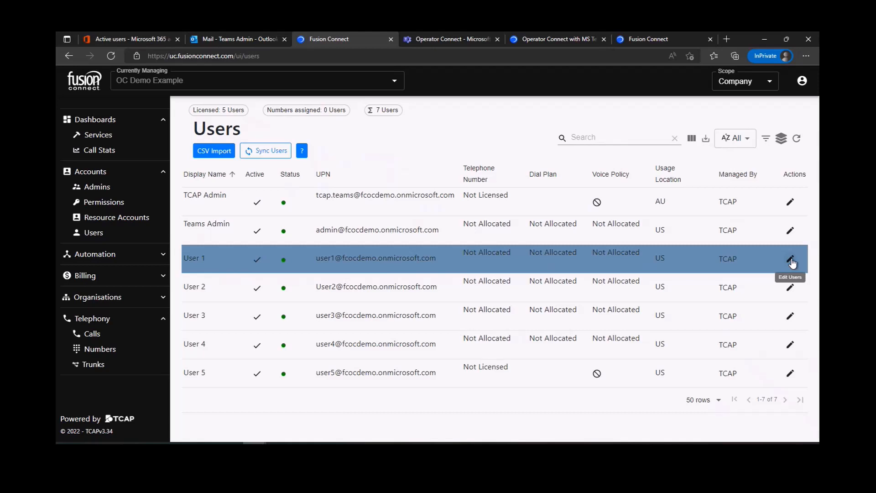
- Open User 1's Fusion Connect edit form after confirming User 1 has no phone number in Teams admin
click(791, 261)
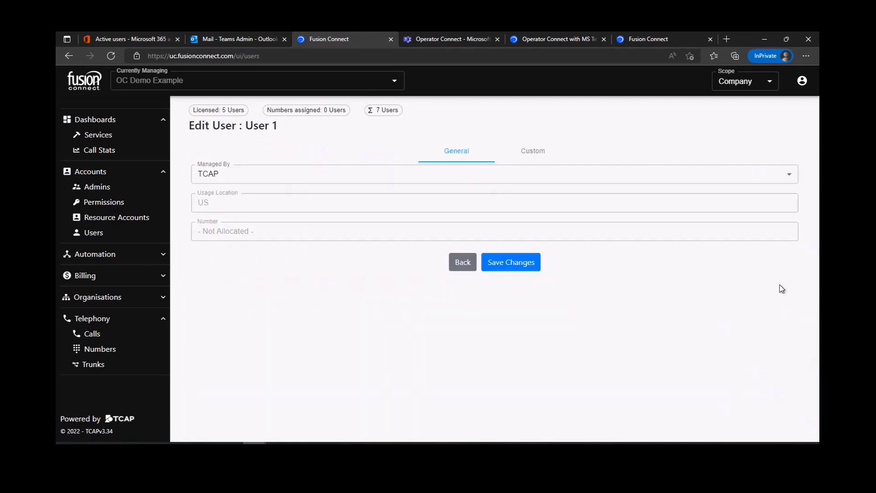
click(456, 40)
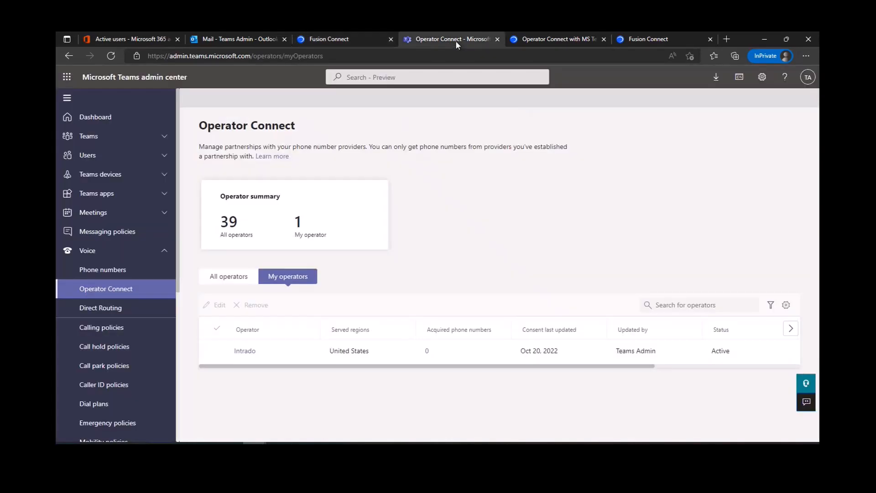
click(98, 156)
click(116, 175)
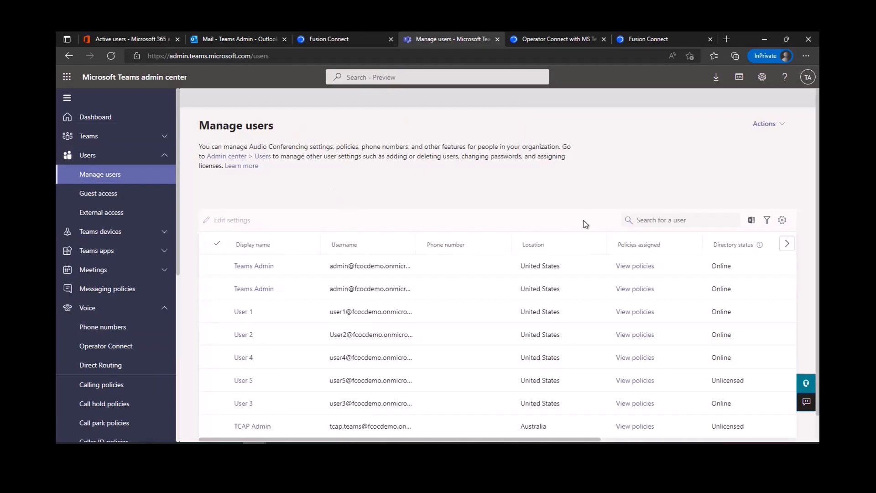
click(243, 313)
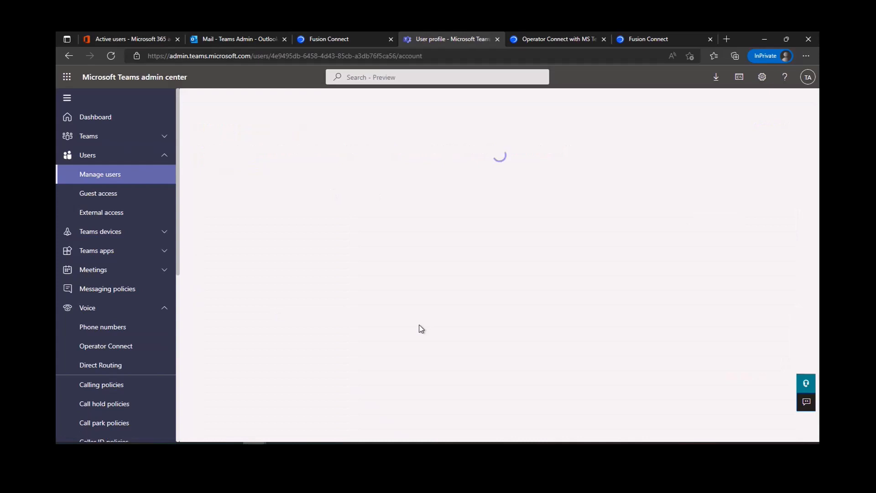
scroll(400, 322, down, 5)
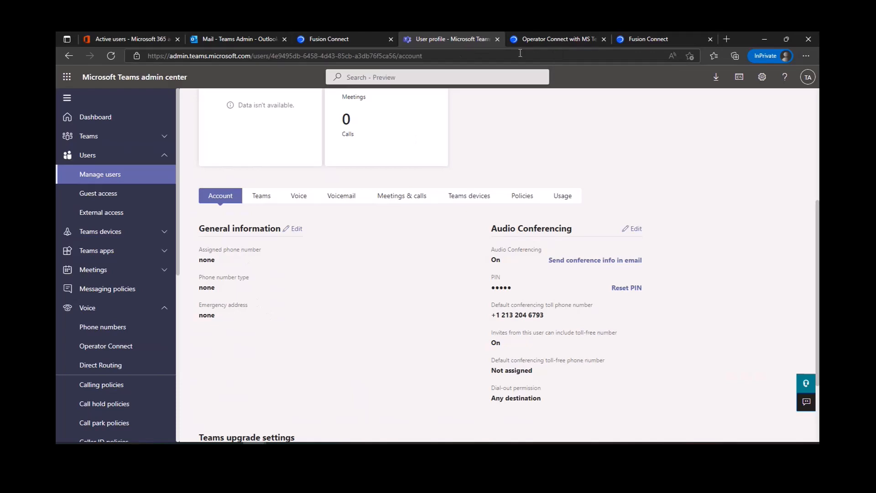
click(348, 39)
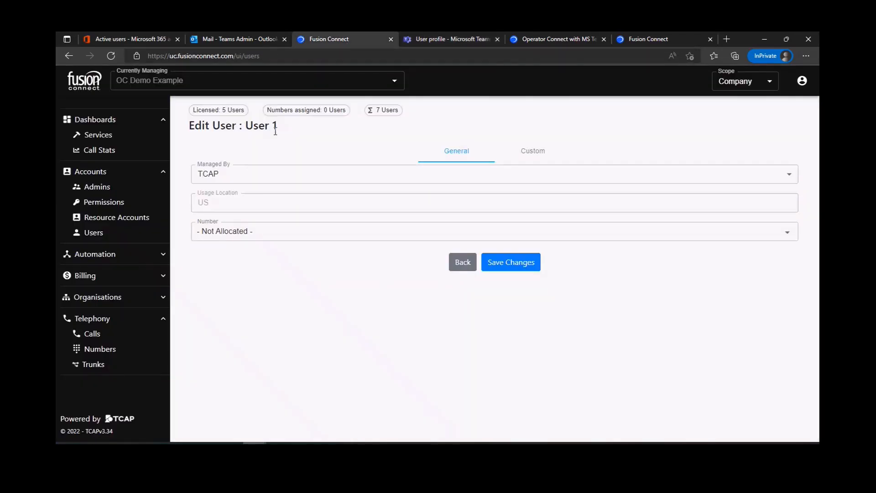
click(268, 231)
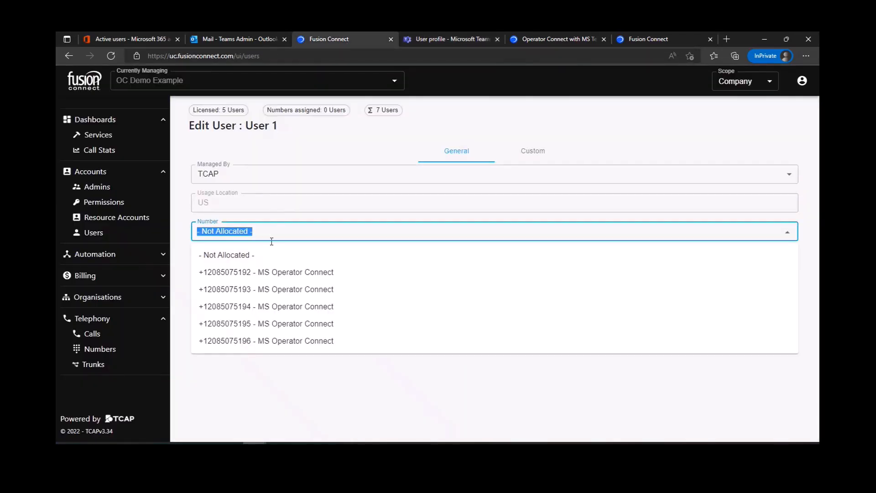
click(295, 273)
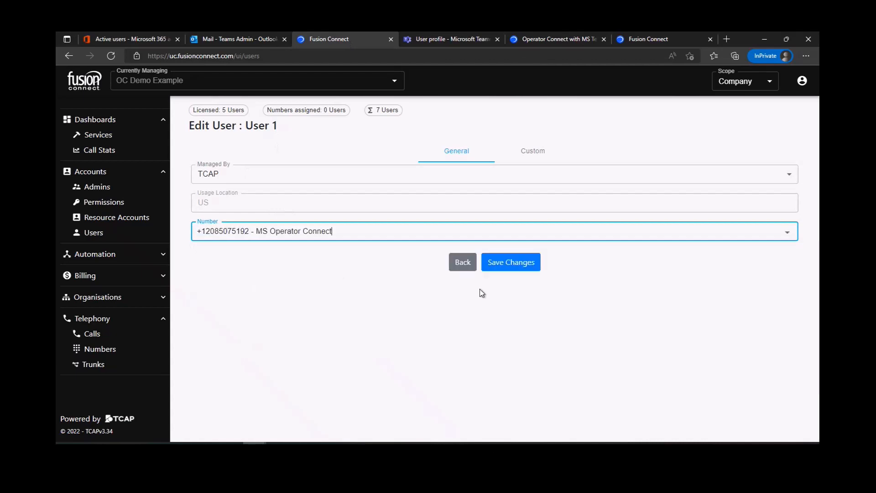
click(514, 265)
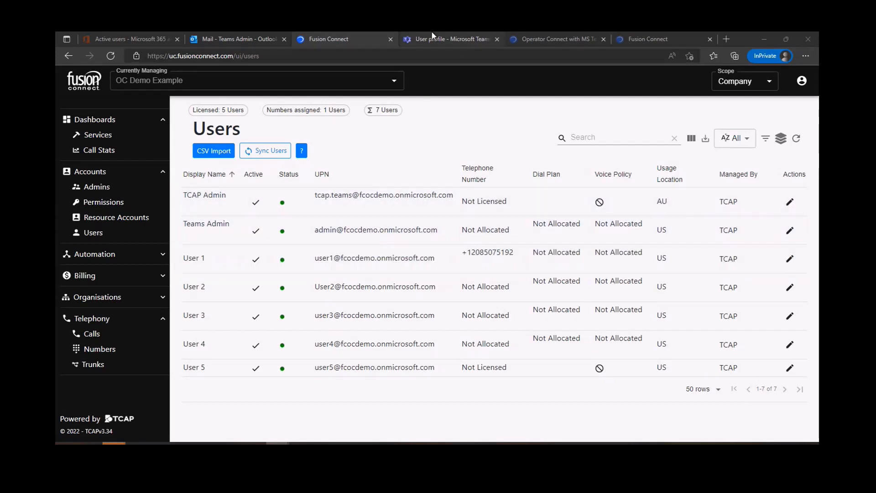
click(447, 39)
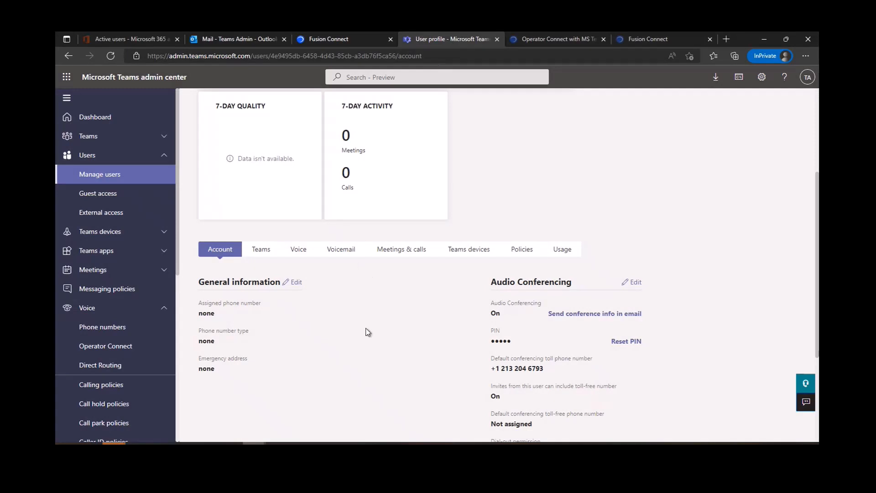
scroll(365, 331, up, 4)
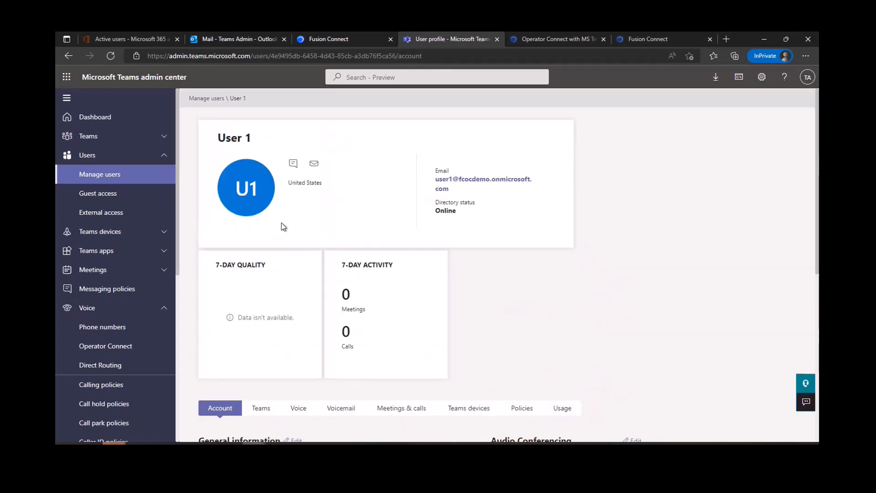
click(111, 56)
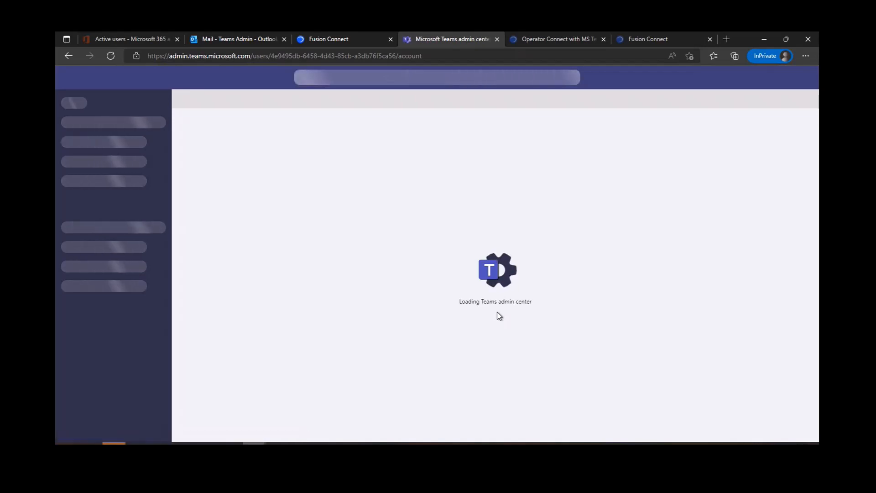
scroll(496, 315, down, 4)
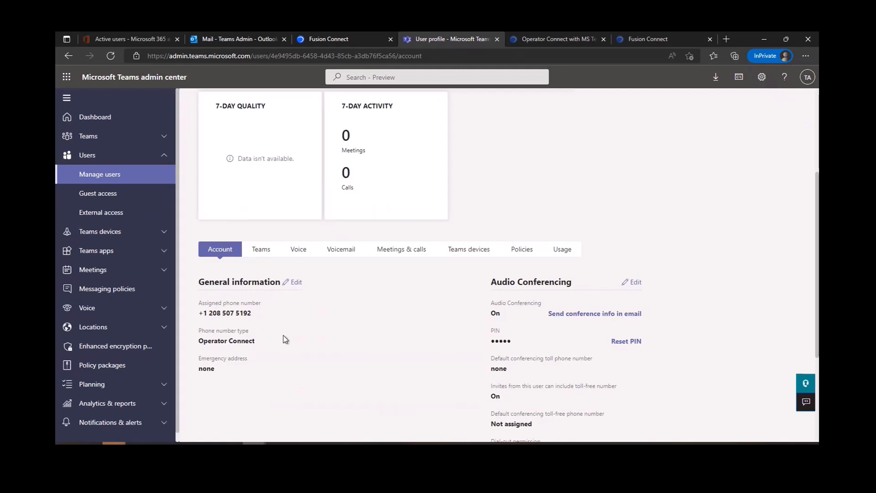
click(335, 41)
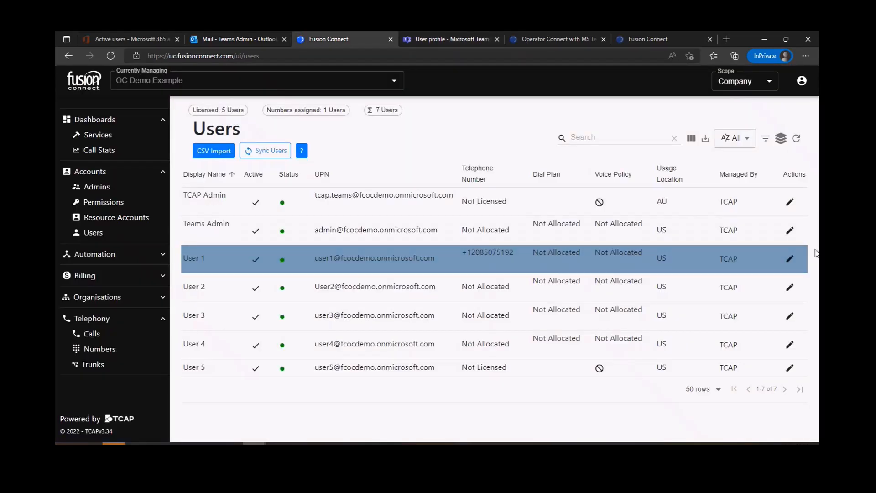
click(790, 260)
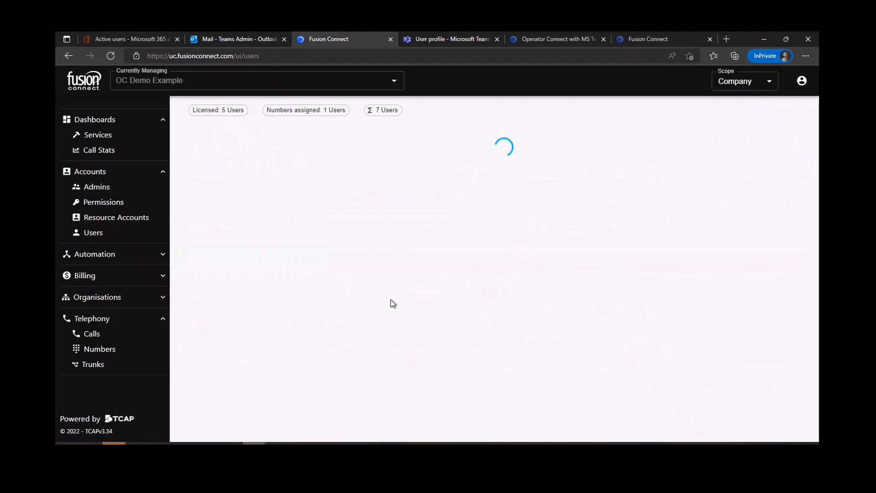
click(371, 237)
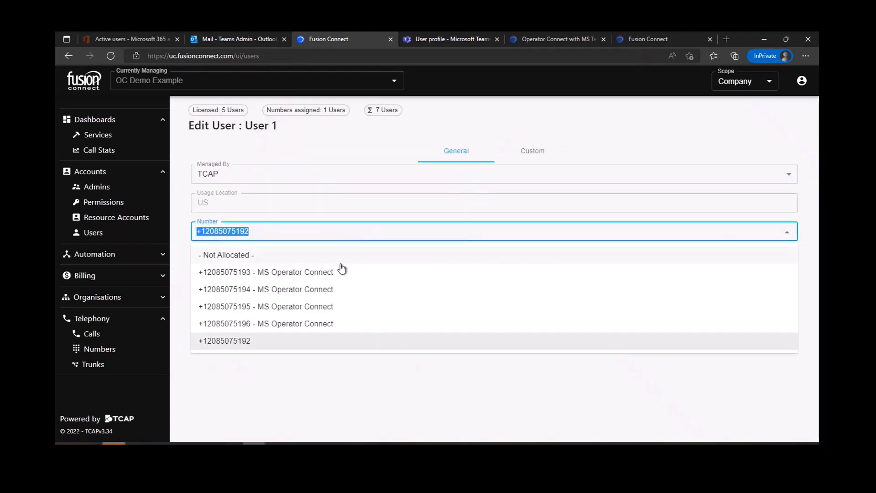
click(314, 273)
click(523, 264)
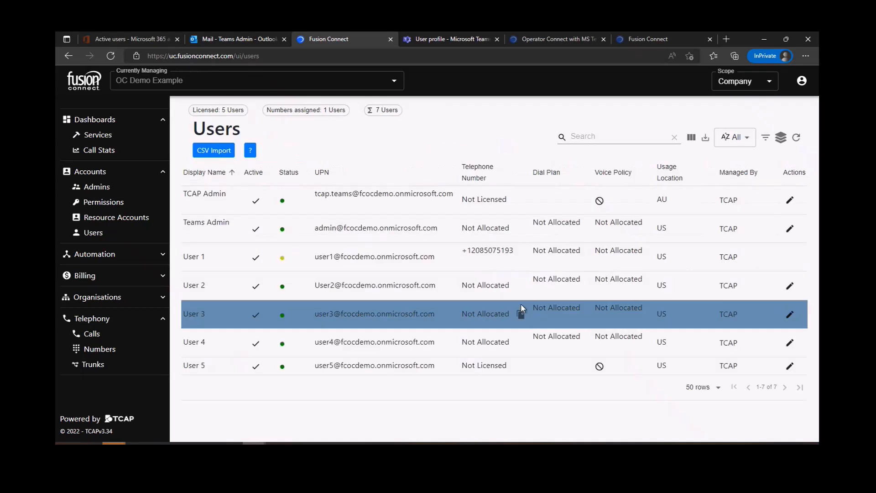
mouse_move(280, 261)
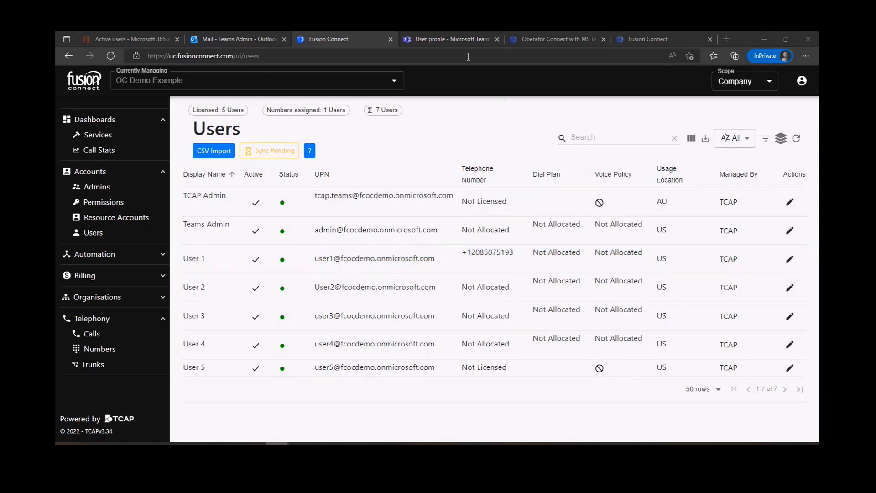
click(431, 40)
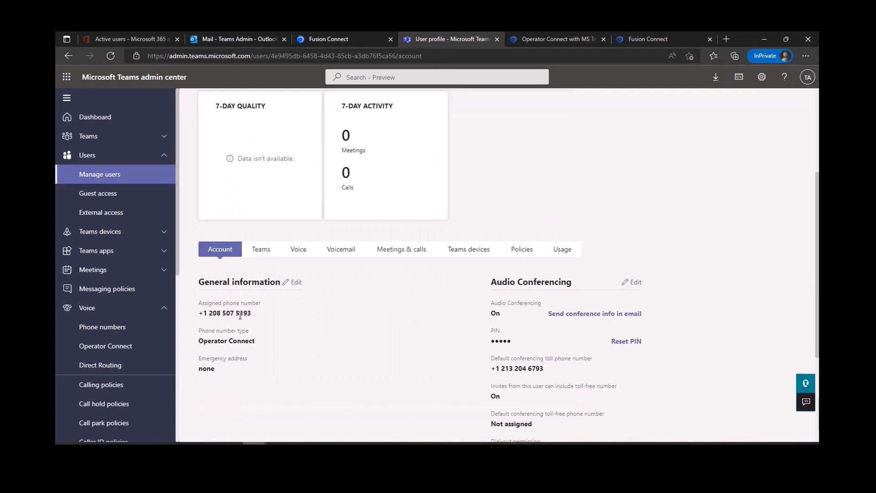
click(340, 40)
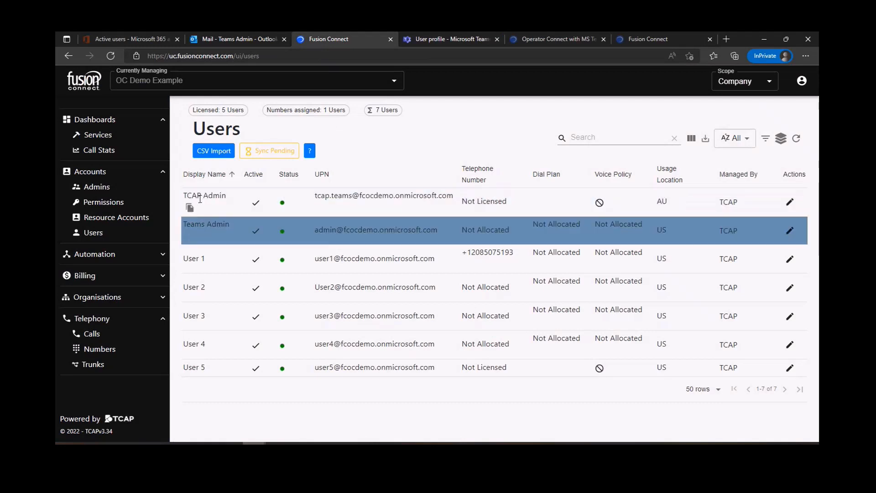
click(214, 151)
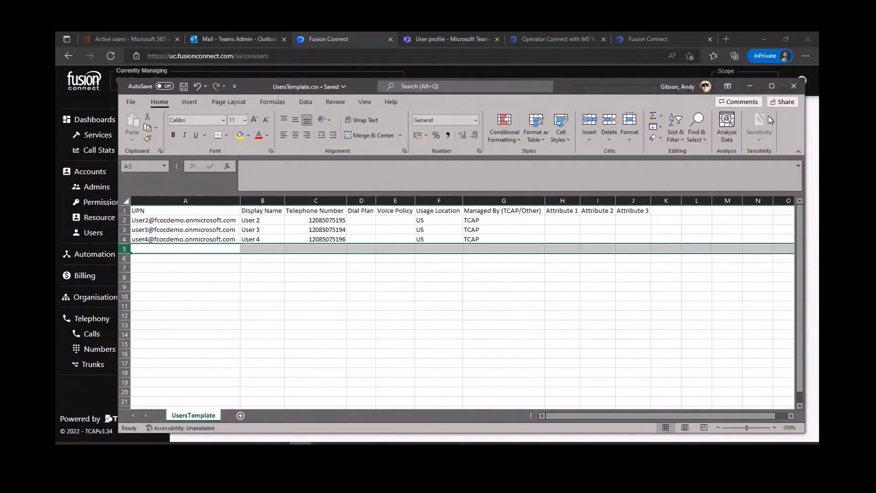
- Upload UsersTemplate.csv and review its validation results
click(754, 86)
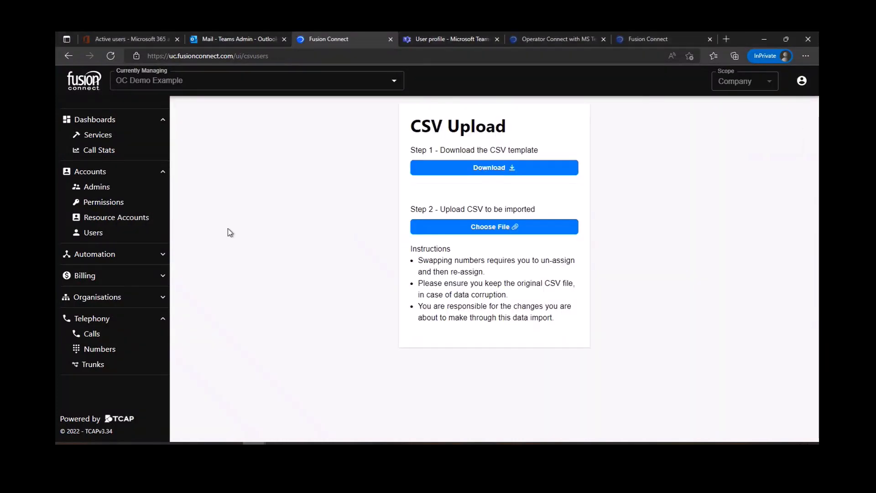
click(496, 230)
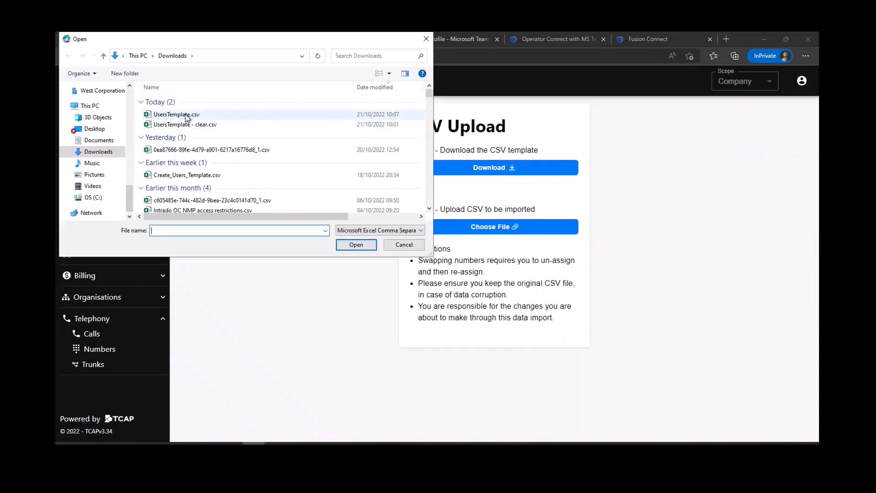
click(192, 115)
click(367, 249)
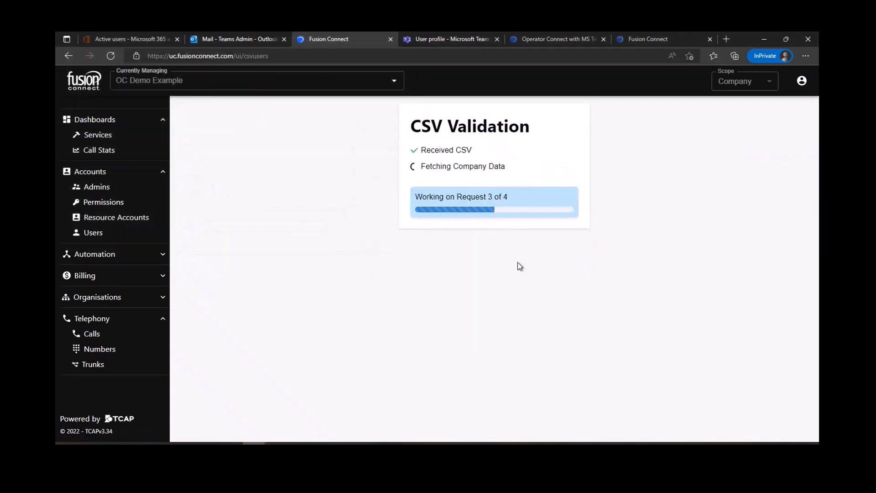
click(557, 262)
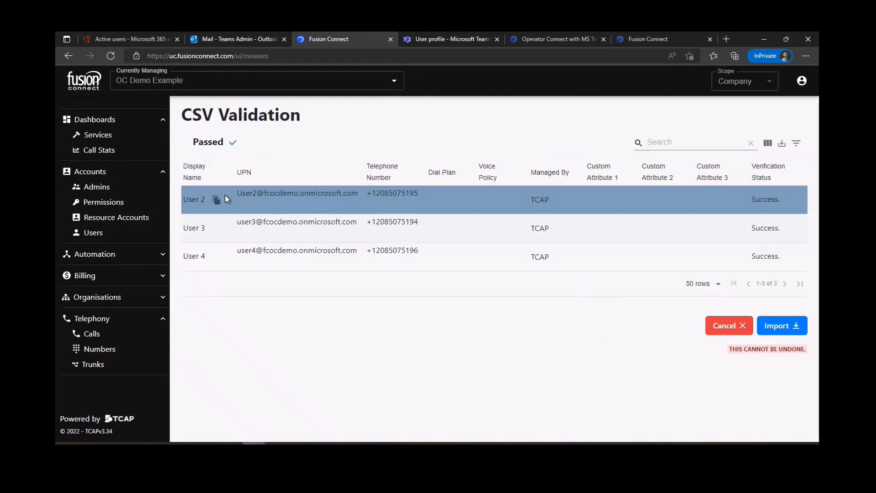
click(773, 326)
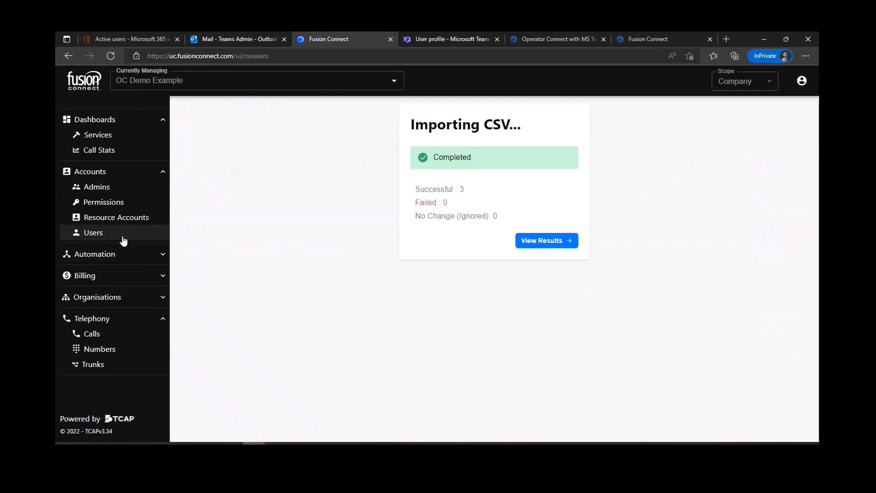
click(554, 242)
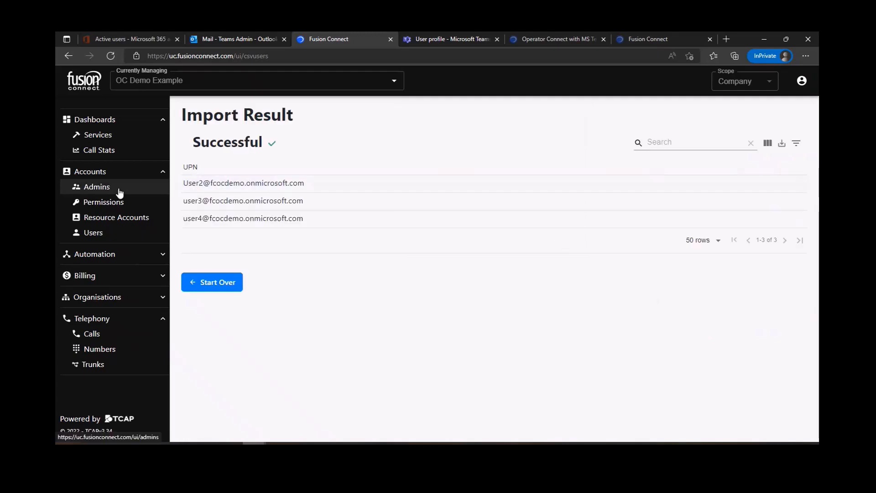
click(94, 232)
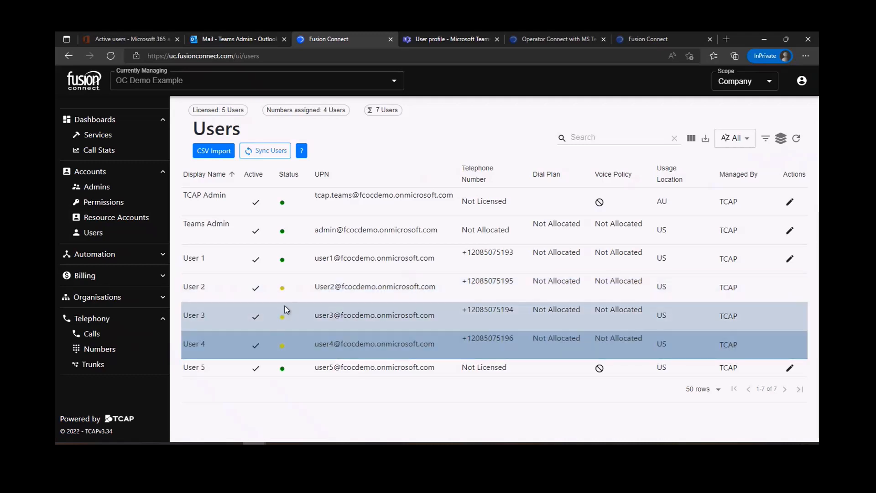
- Let Users 2–4 finish updating, then check their new numbers in Teams admin's user list
mouse_move(285, 350)
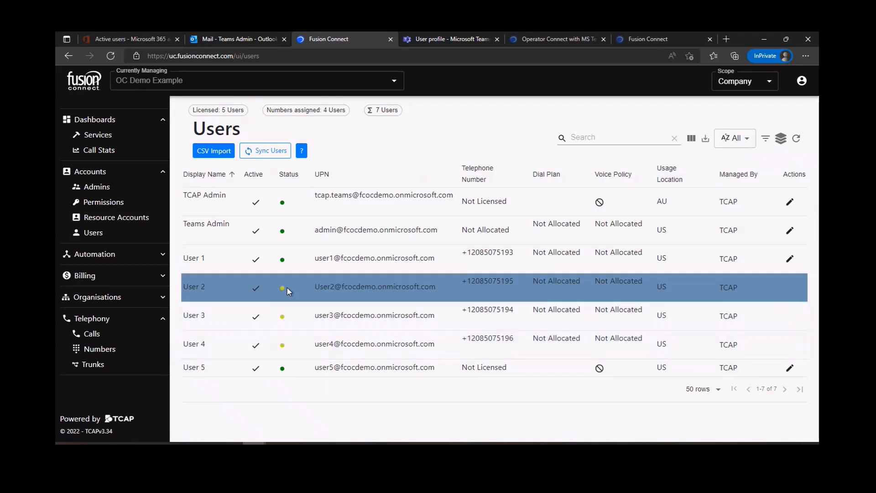
mouse_move(283, 288)
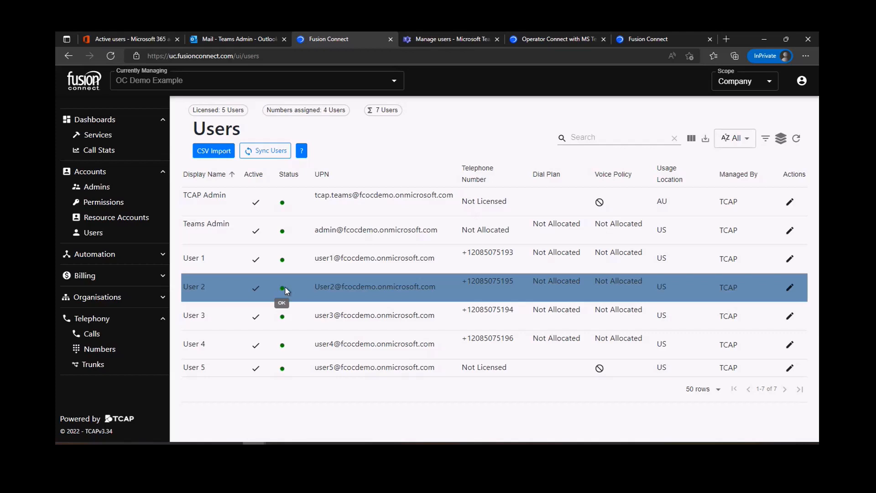
click(460, 36)
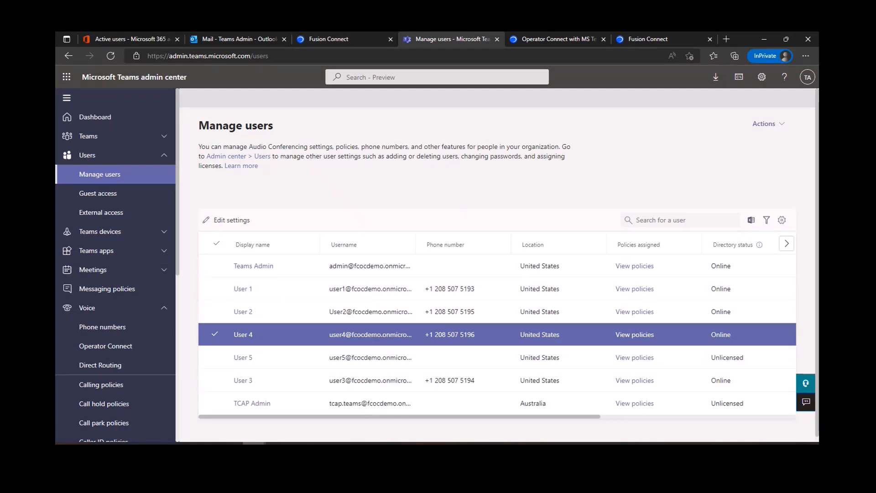
- Bring the incognito Teams web window onscreen and maximize it
click(184, 444)
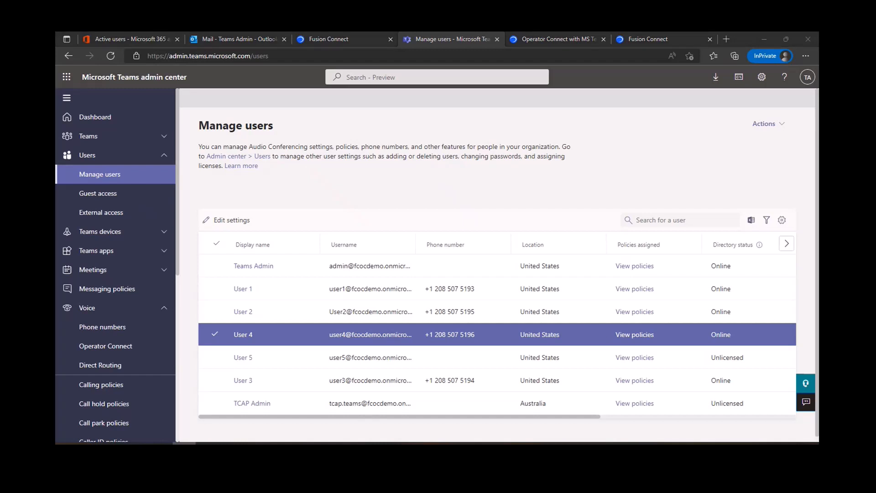
drag(55, 139, 444, 106)
double_click(445, 106)
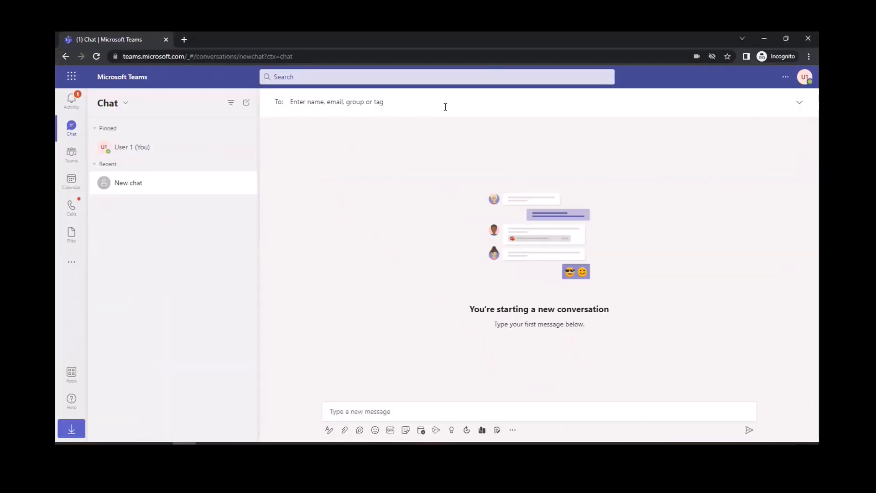
click(72, 206)
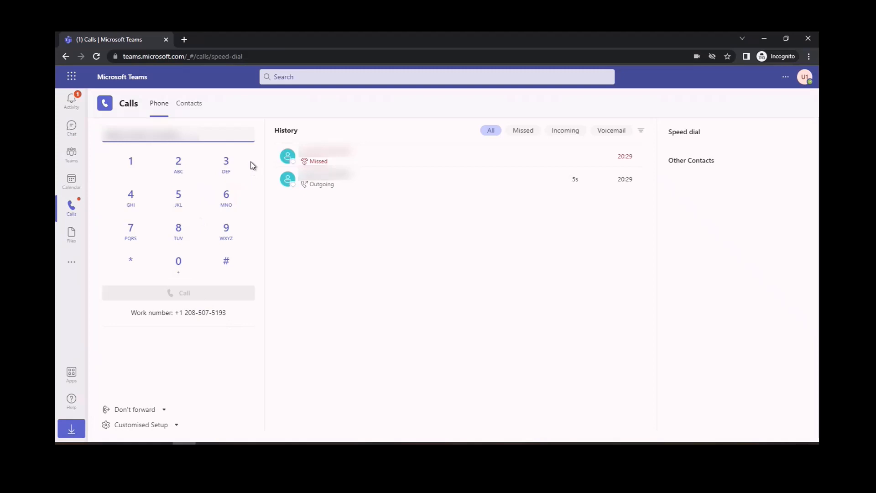
click(319, 182)
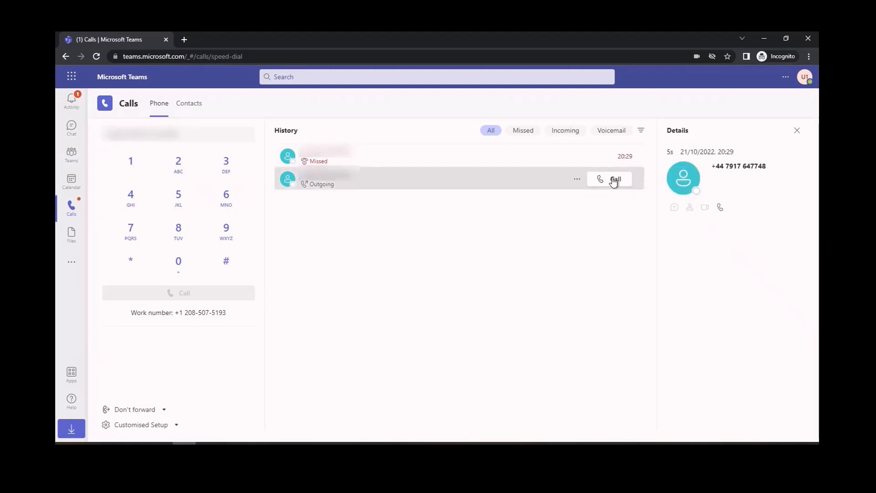
click(217, 131)
key(ctrl+v)
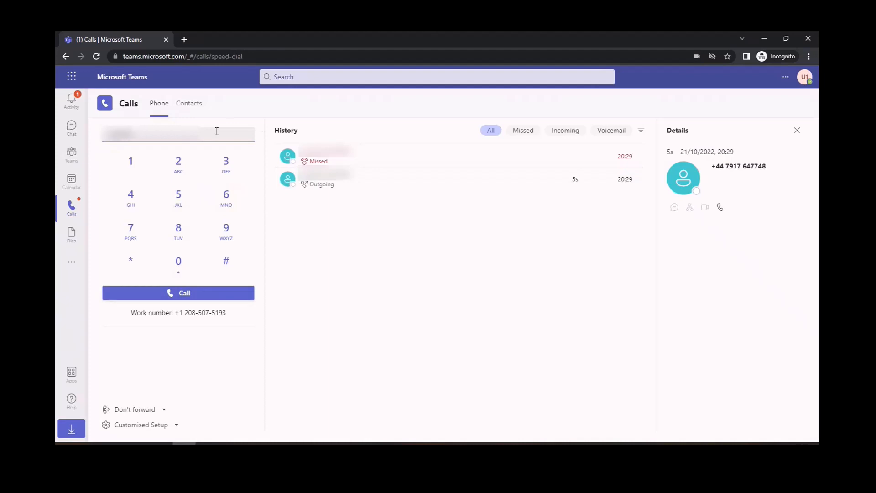
text(7647748)
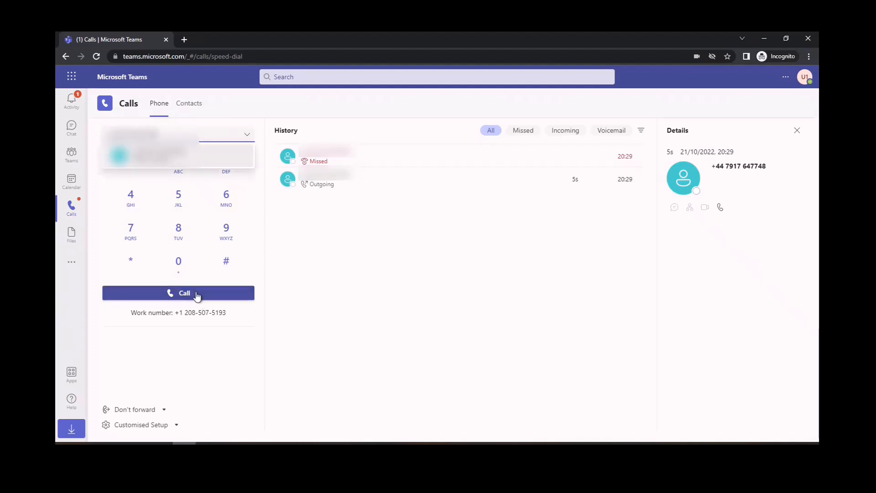
click(195, 292)
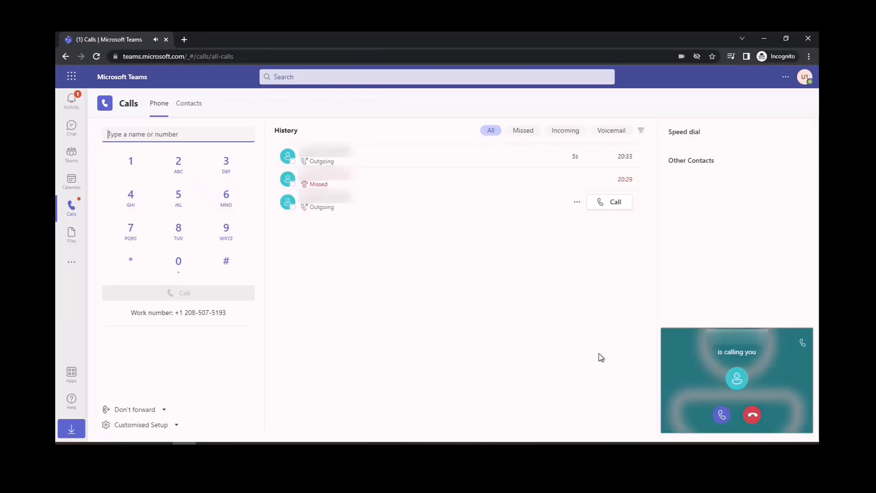
click(721, 414)
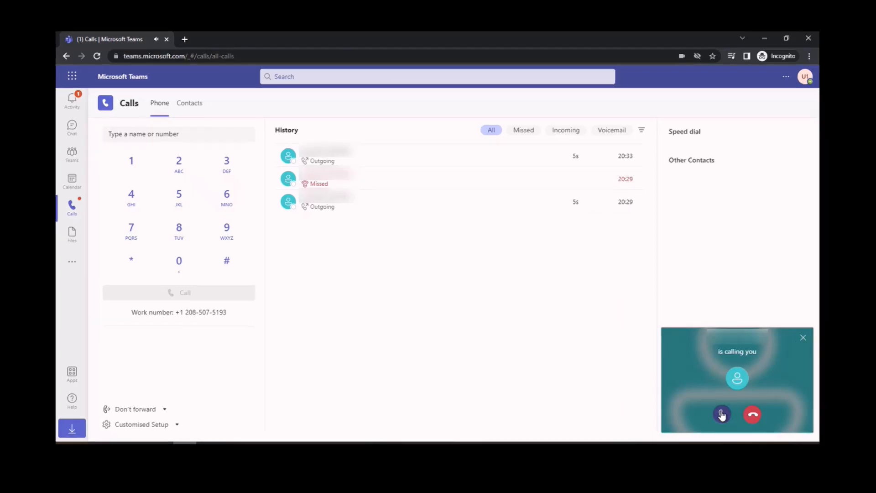